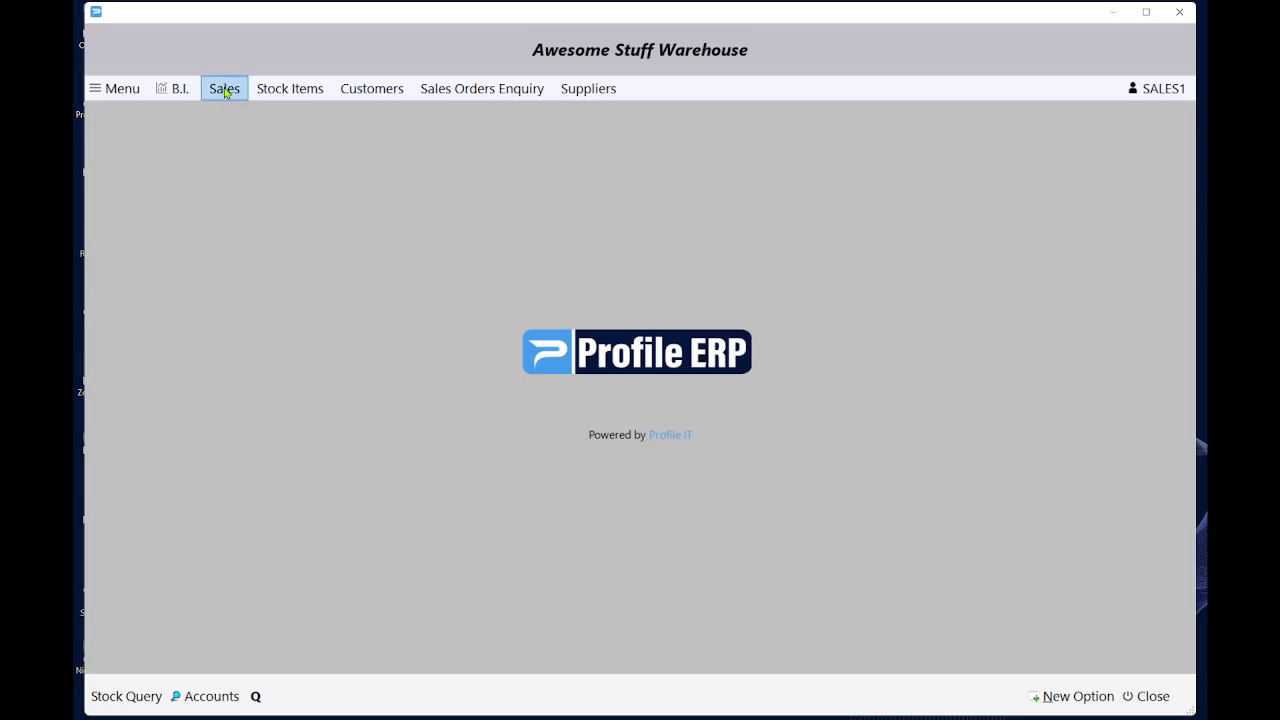
# Open the P.O.S. Sales screen from the Sales menu with a blank invoice.
pyautogui.click(225, 90)
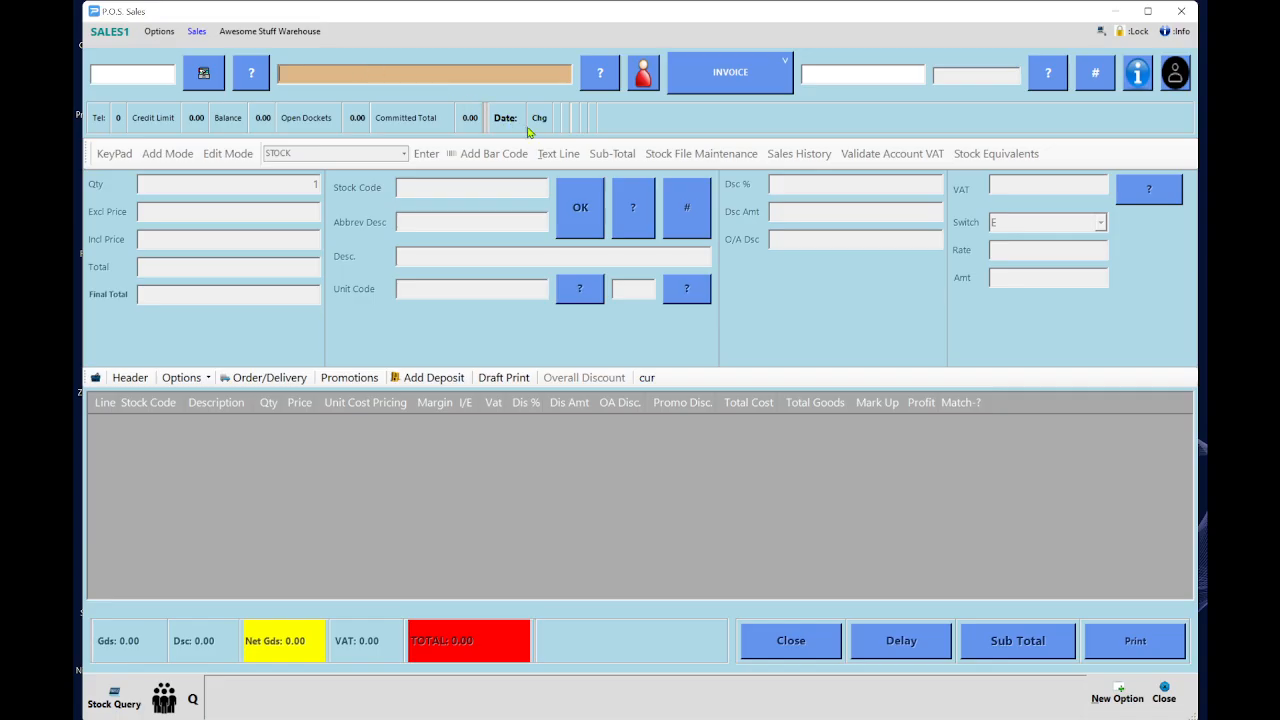
# Save a new cash account with the customer's name, address, phone and e-mail, and use it for this sale.
pyautogui.click(643, 76)
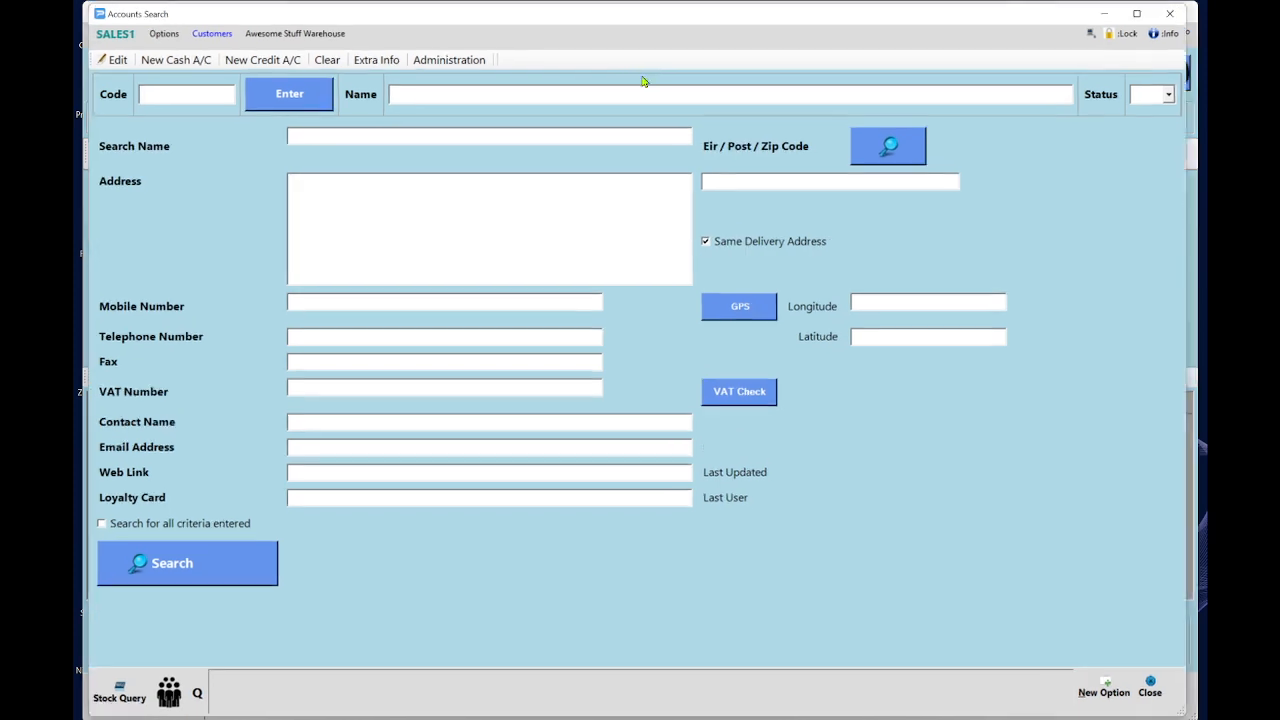
pyautogui.click(170, 58)
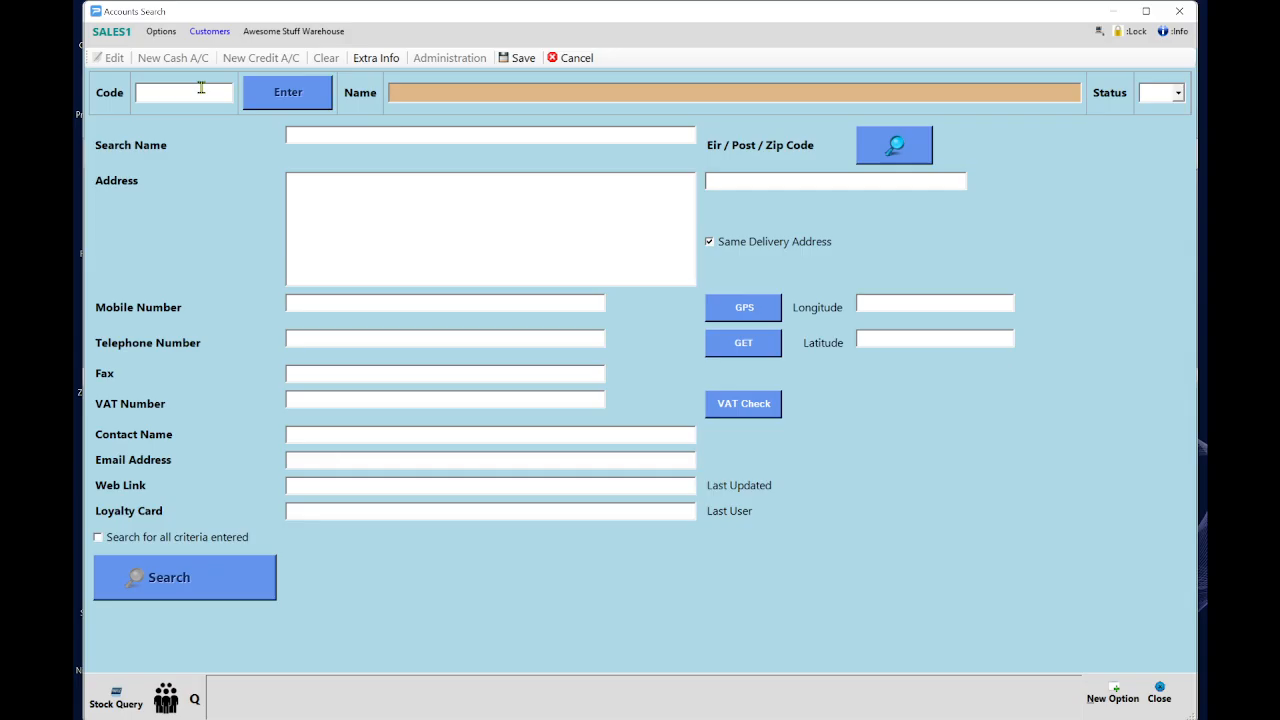
pyautogui.press('Return')
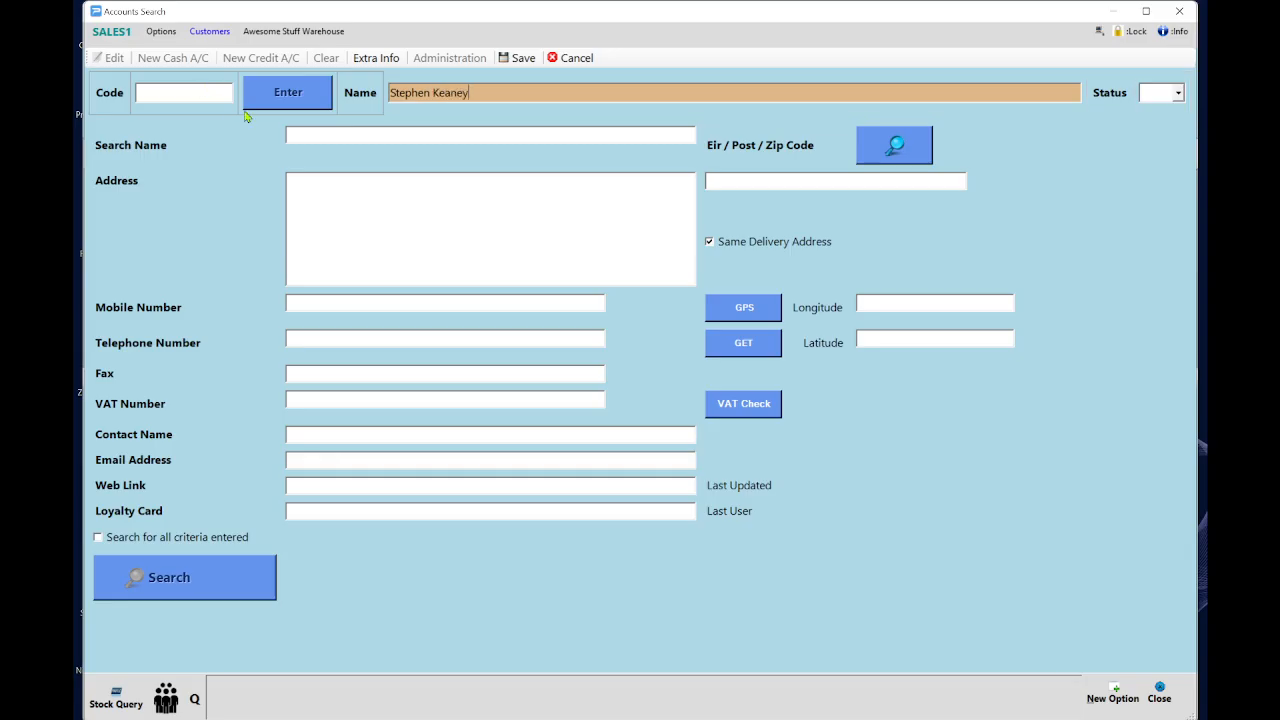
pyautogui.click(340, 208)
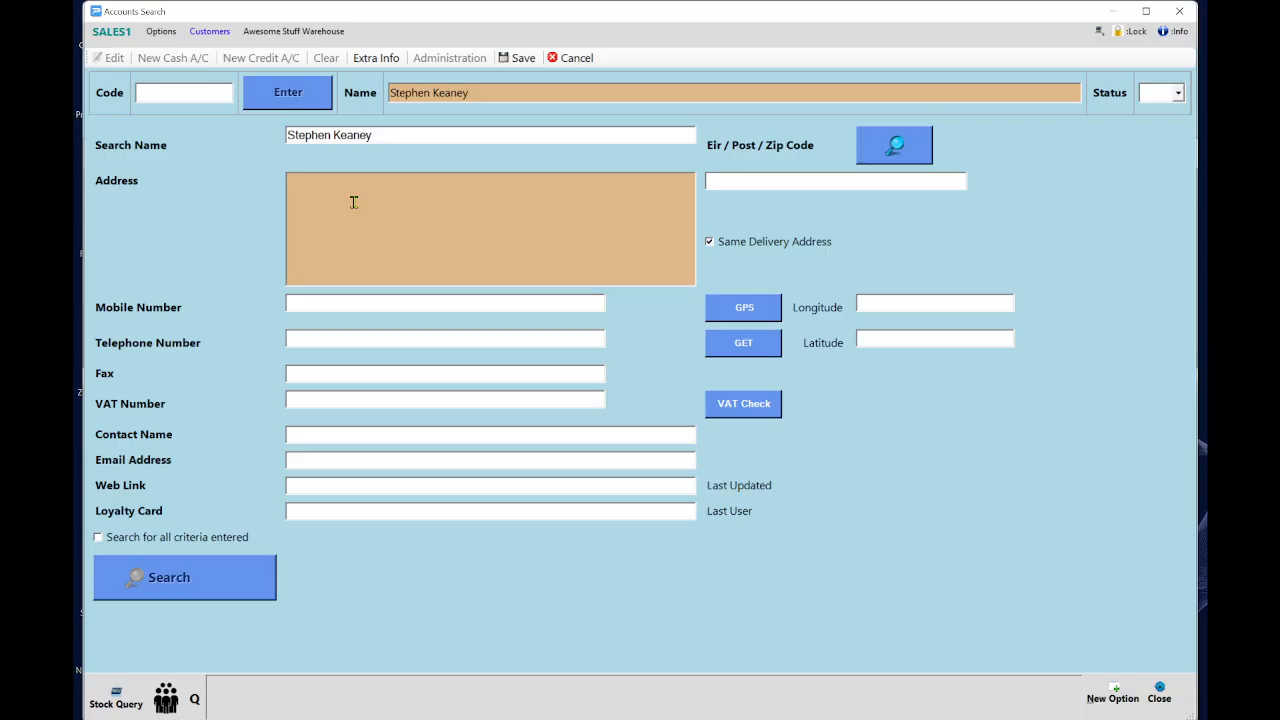
pyautogui.write('12')
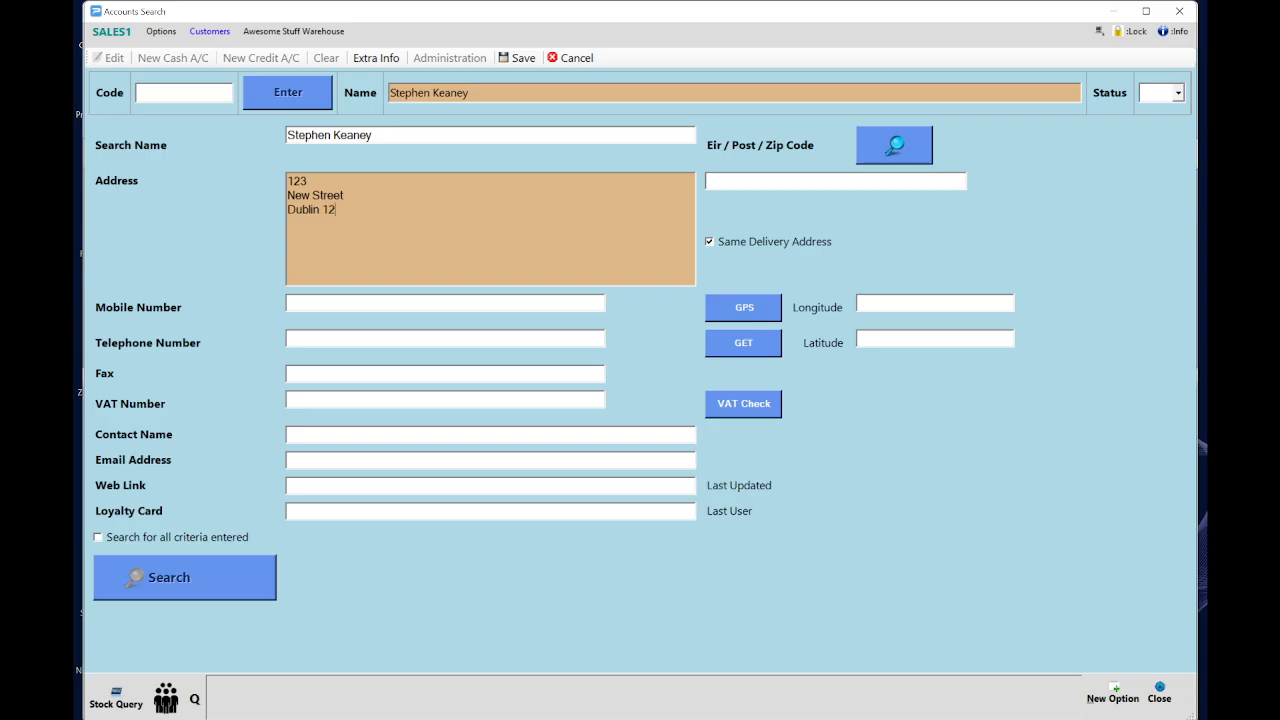
pyautogui.click(319, 340)
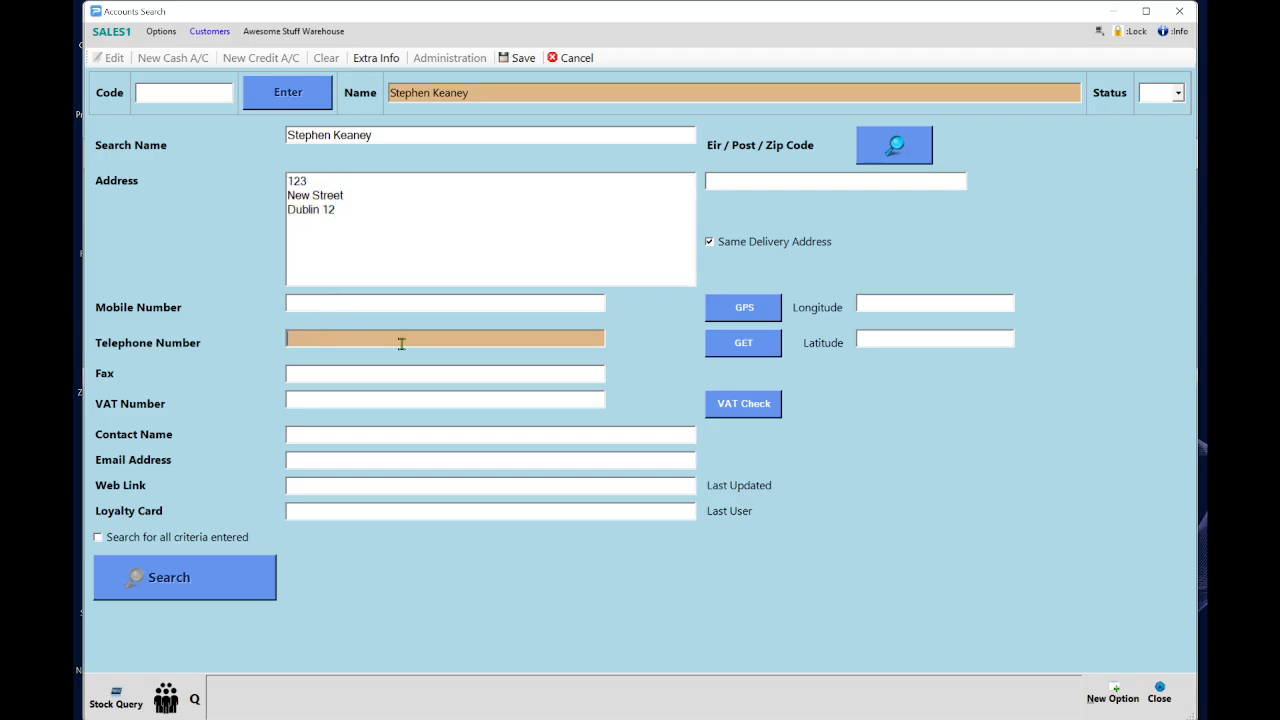
pyautogui.click(311, 461)
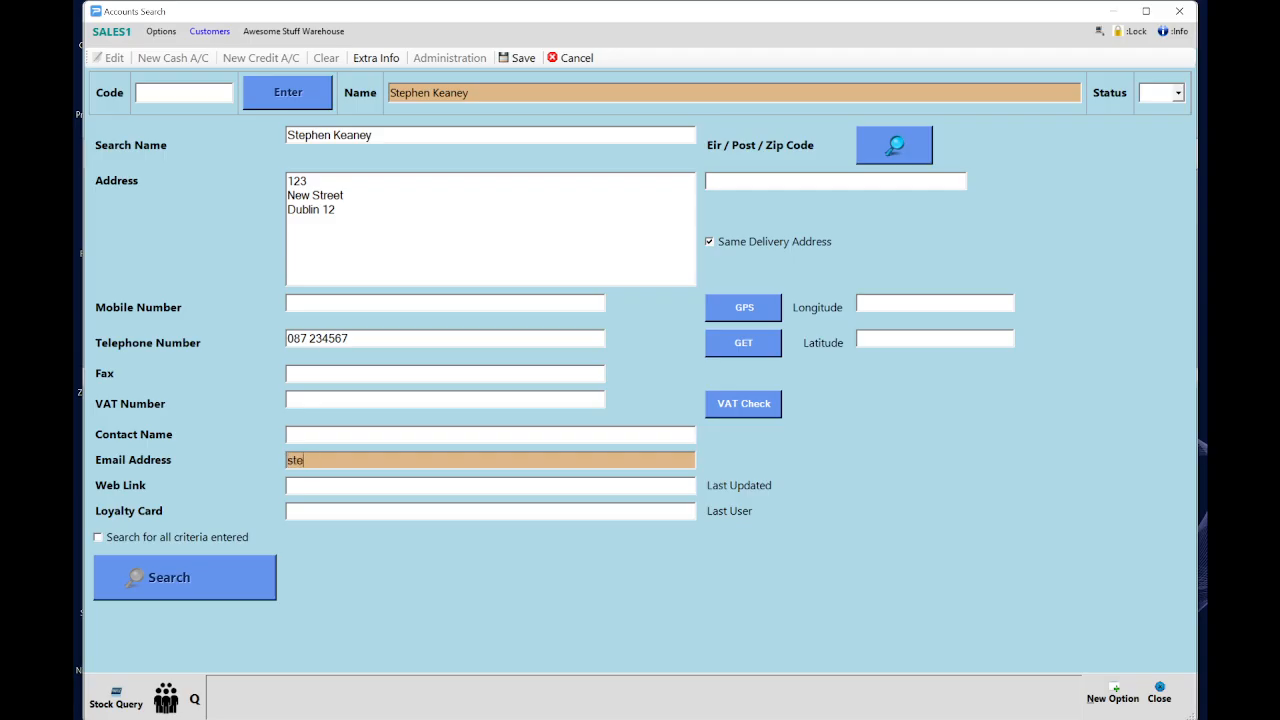
pyautogui.click(517, 60)
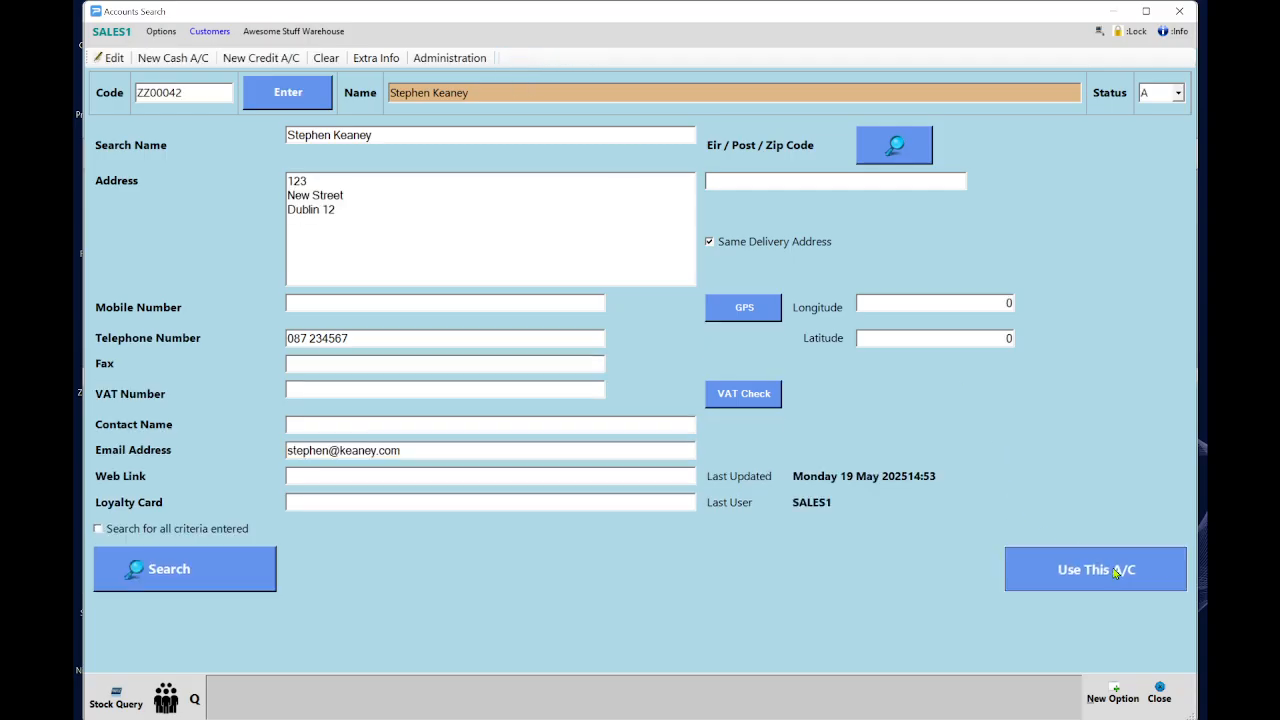
pyautogui.click(1110, 580)
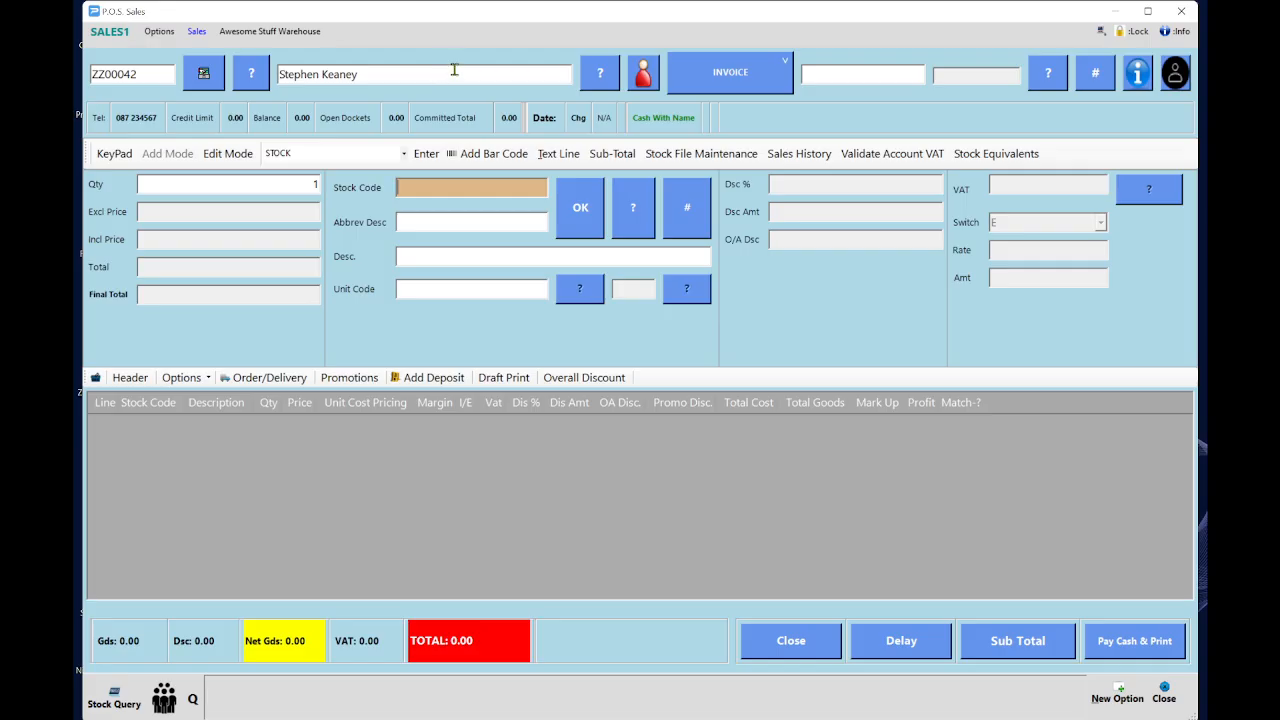
# Change the document type to ORDER and add the Bike stock line.
pyautogui.click(740, 79)
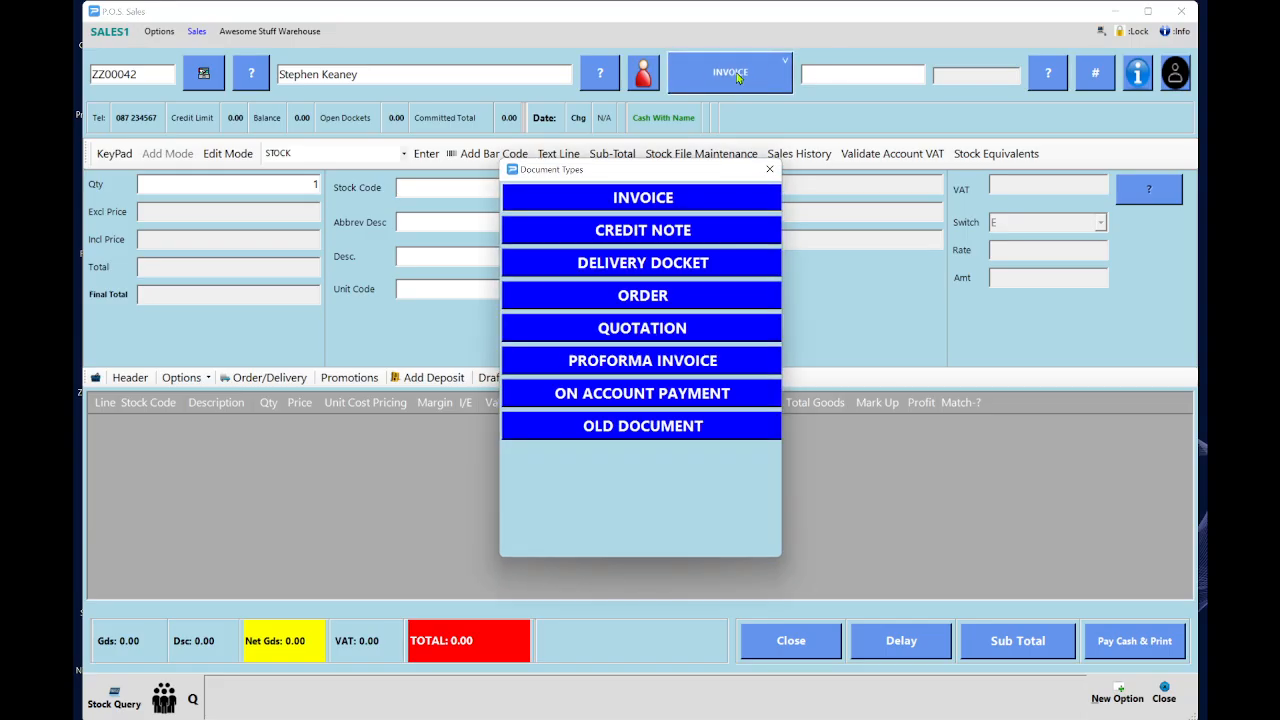
pyautogui.click(648, 298)
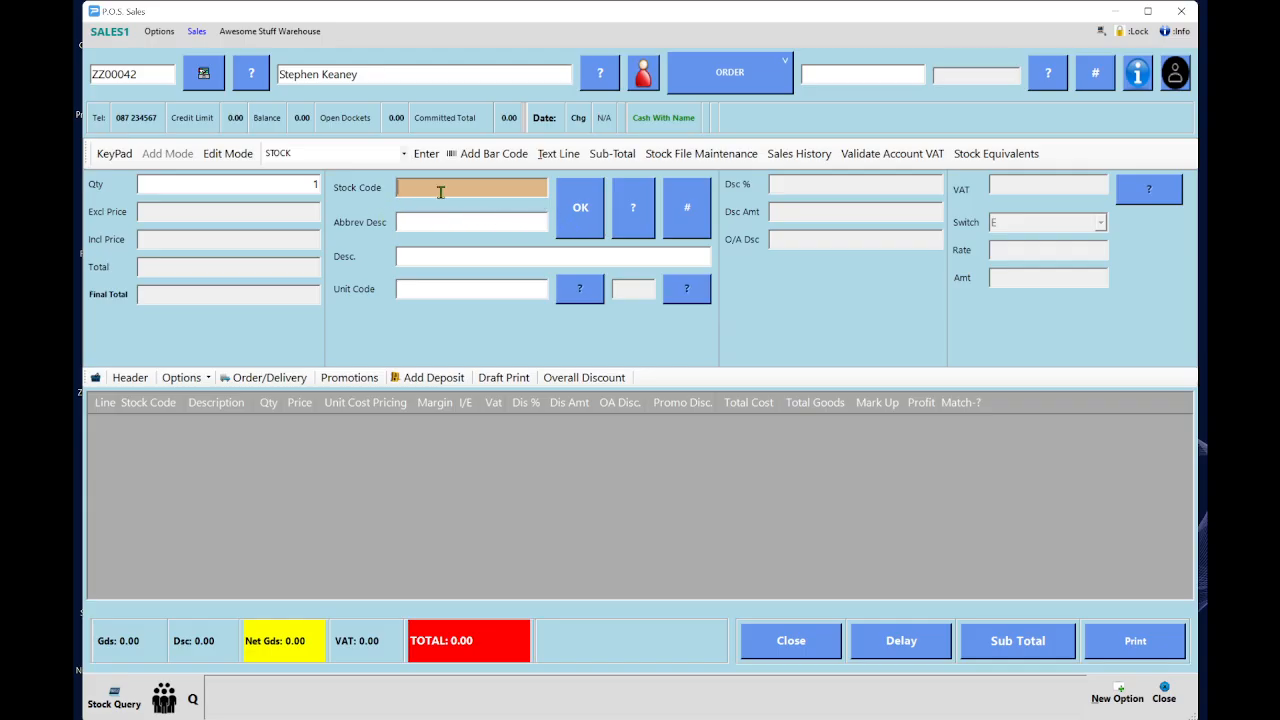
pyautogui.click(433, 255)
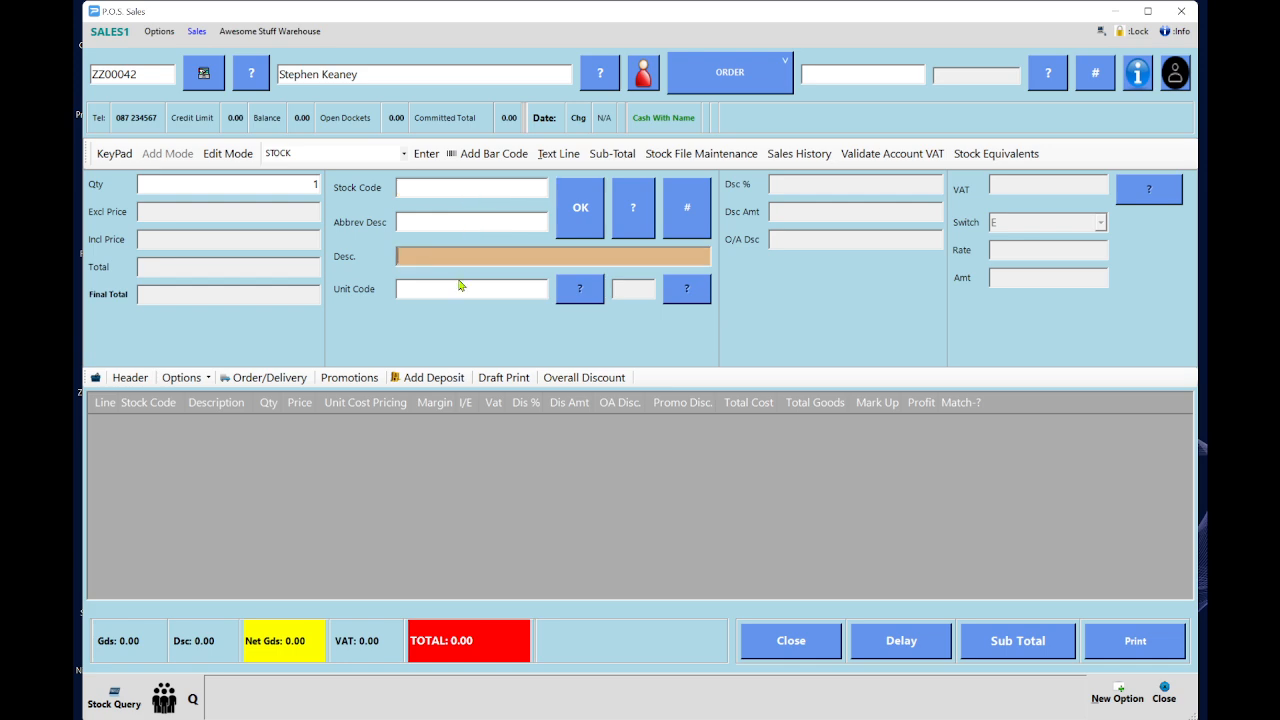
pyautogui.write('bike')
pyautogui.press('Return')
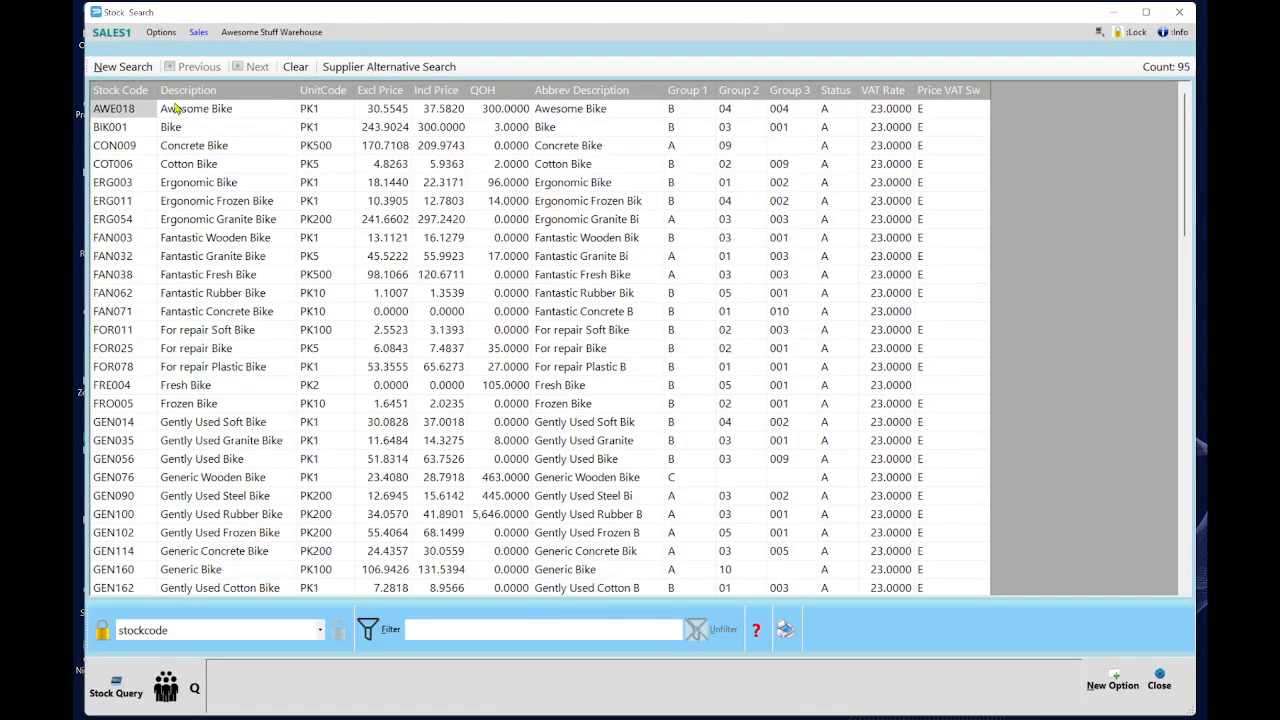
pyautogui.doubleClick(210, 128)
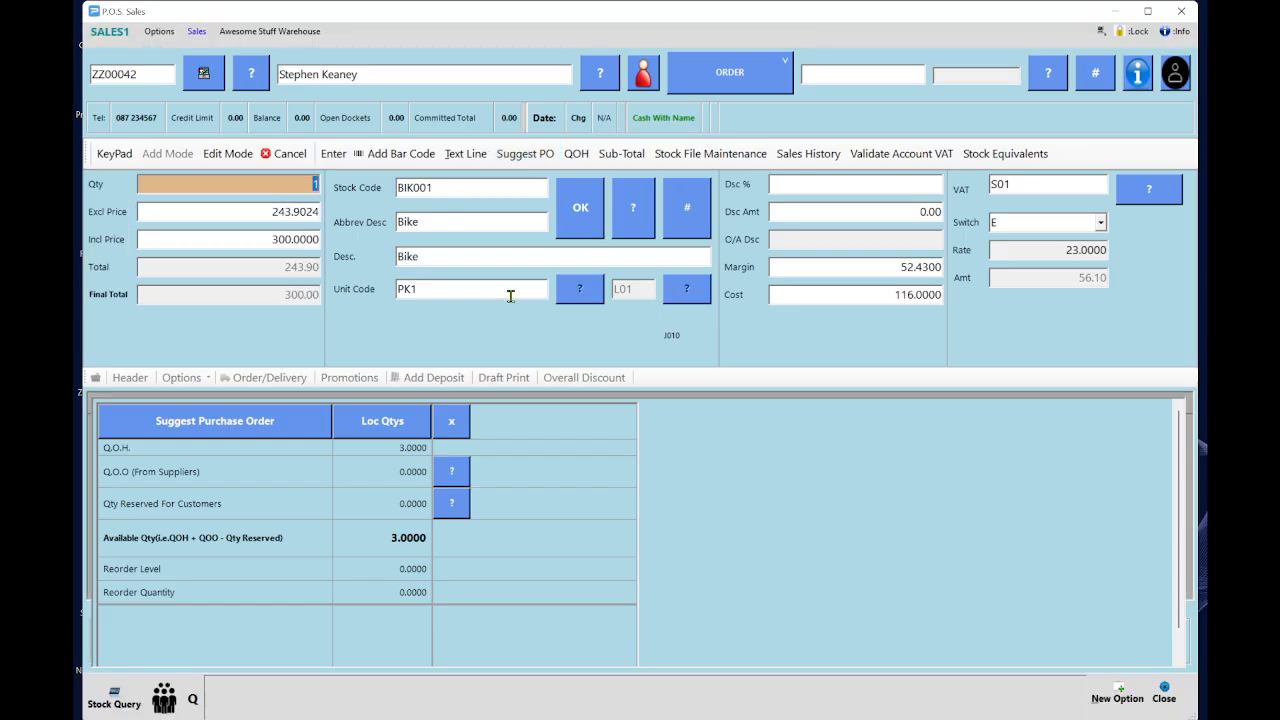
pyautogui.press('Return')
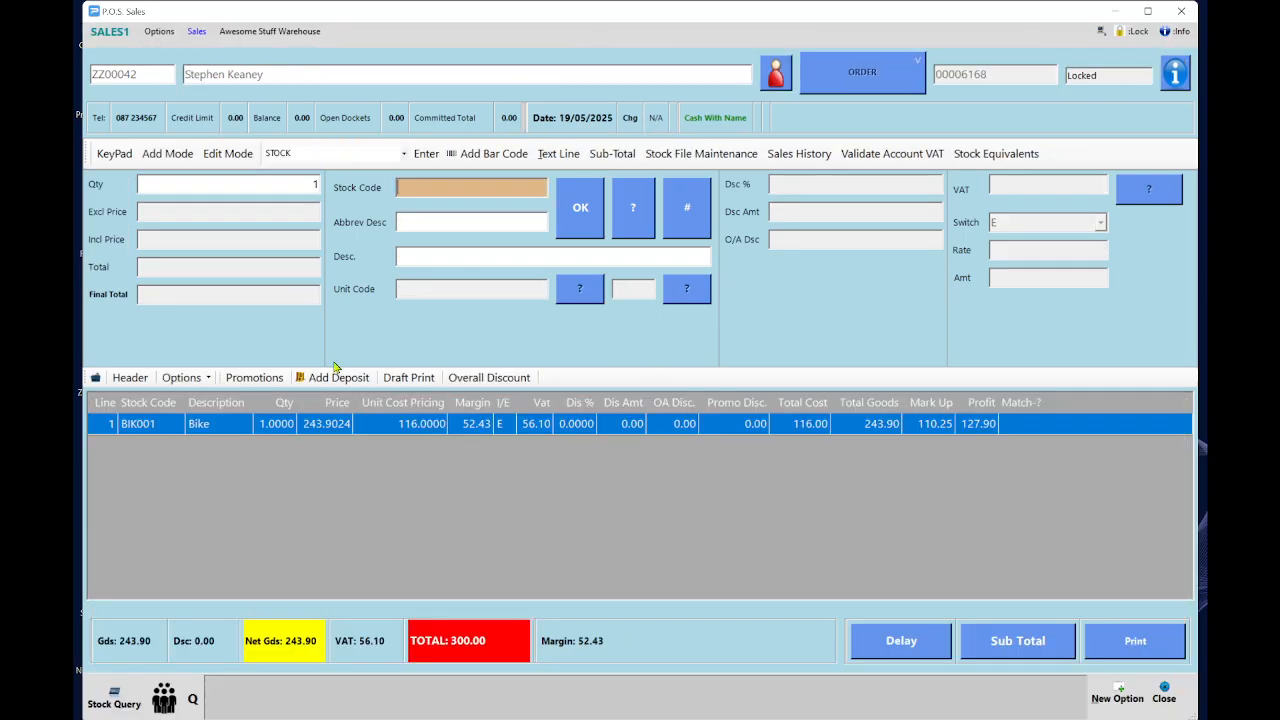
# Add the Pro Cycling Helmet 2000 and Night Vision LED high beam lights lines.
pyautogui.click(442, 260)
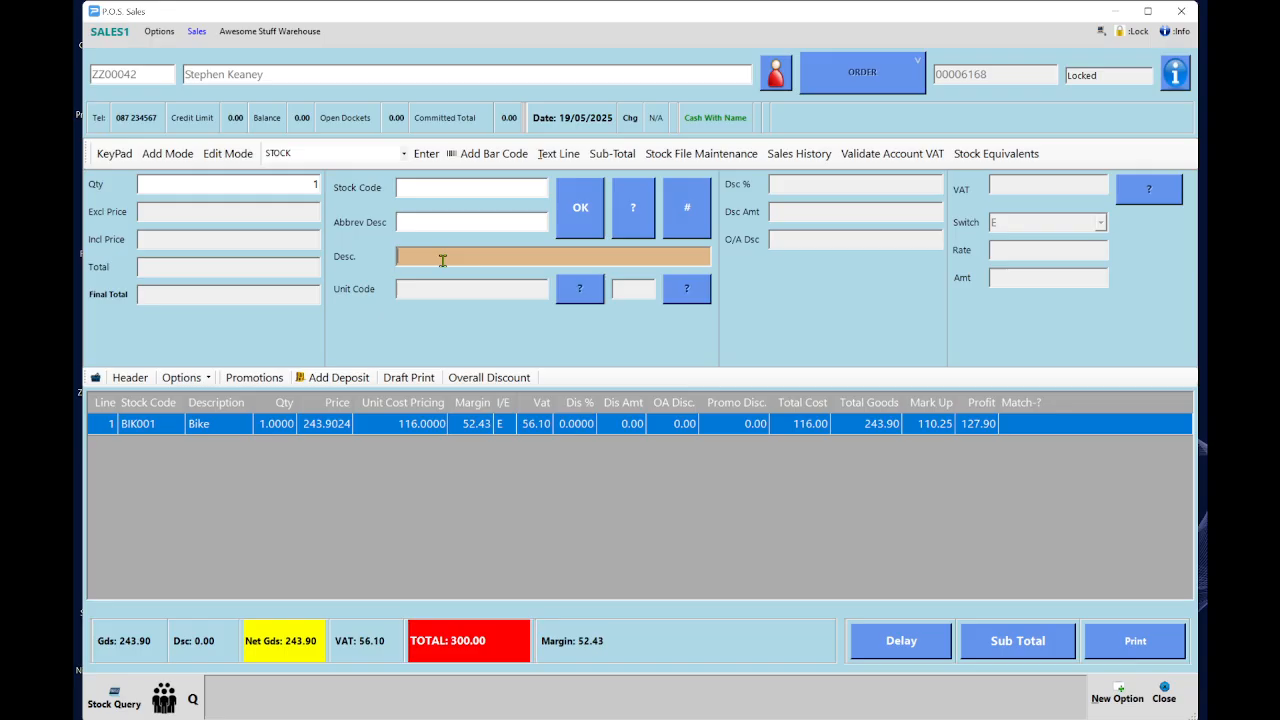
pyautogui.write('helmet')
pyautogui.press('Return')
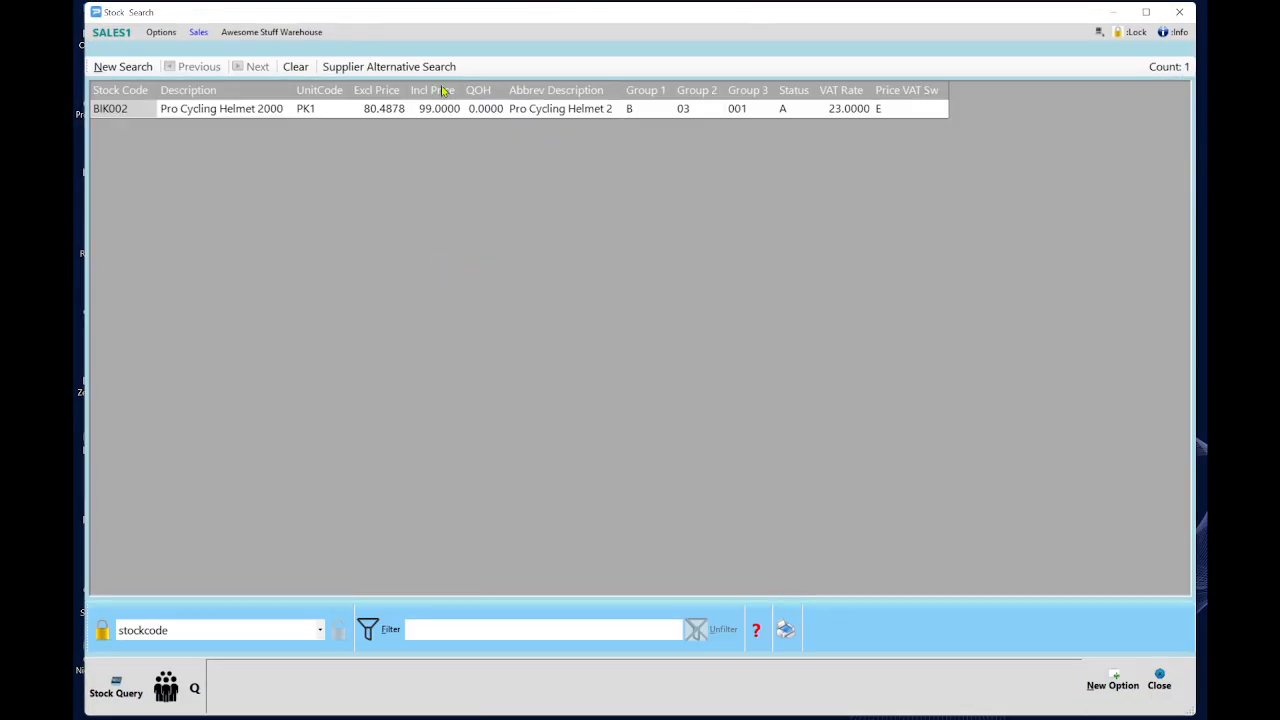
pyautogui.doubleClick(424, 118)
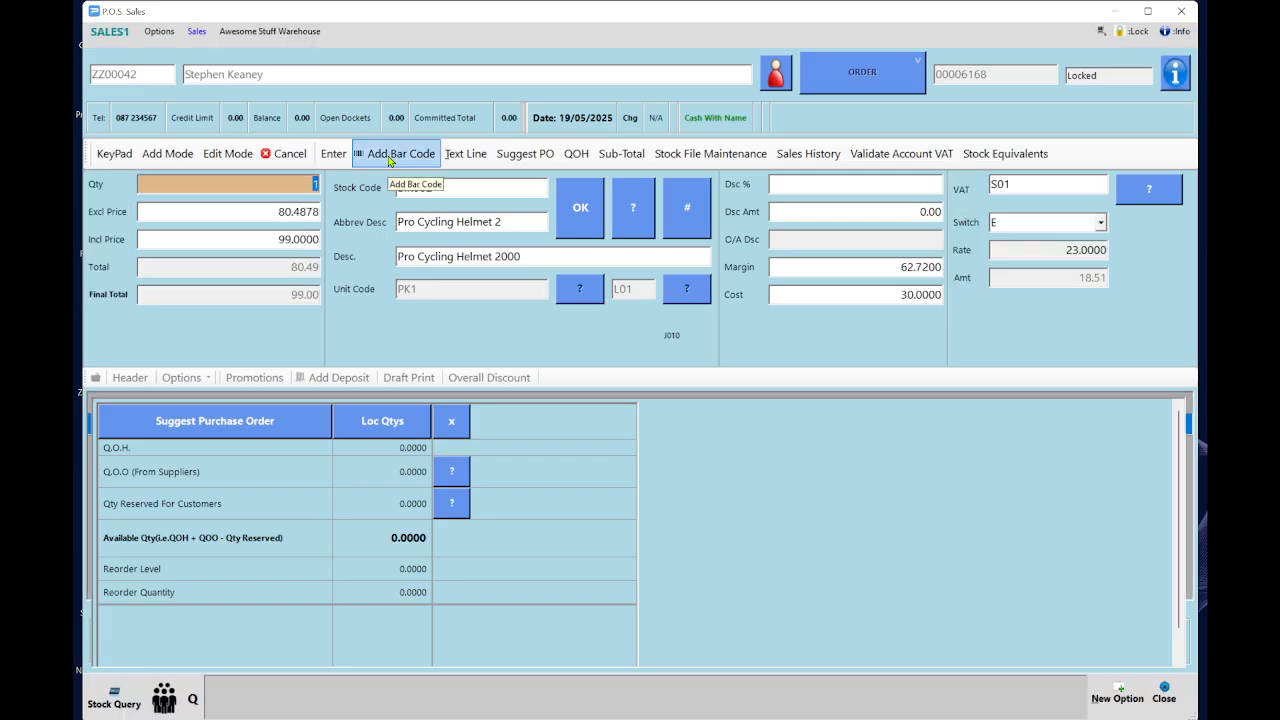
pyautogui.press('Return')
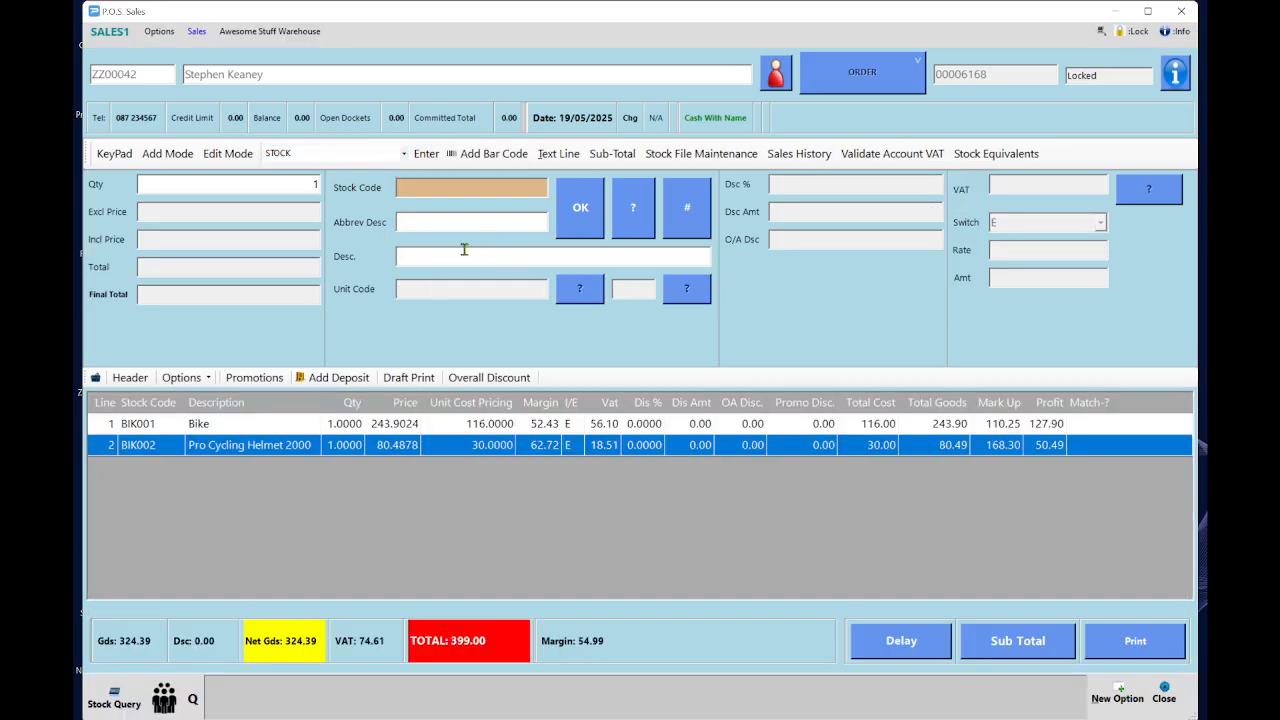
pyautogui.click(456, 261)
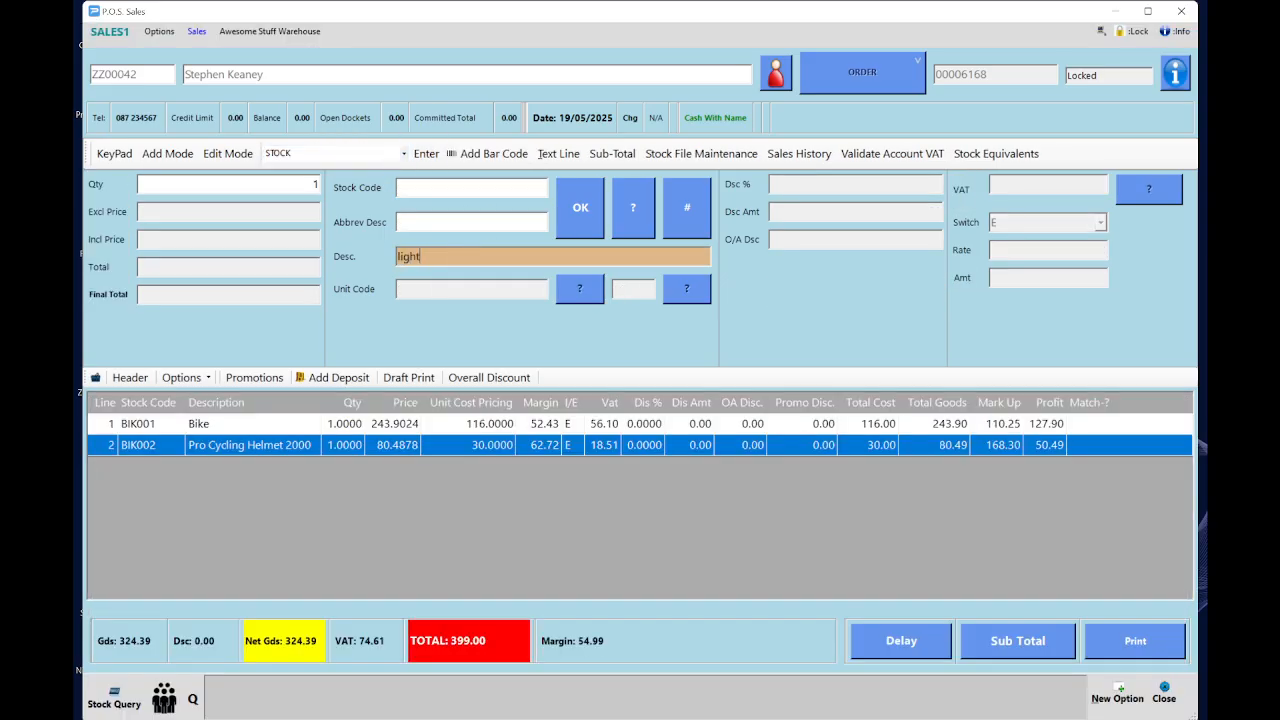
pyautogui.write('lights')
pyautogui.press('Return')
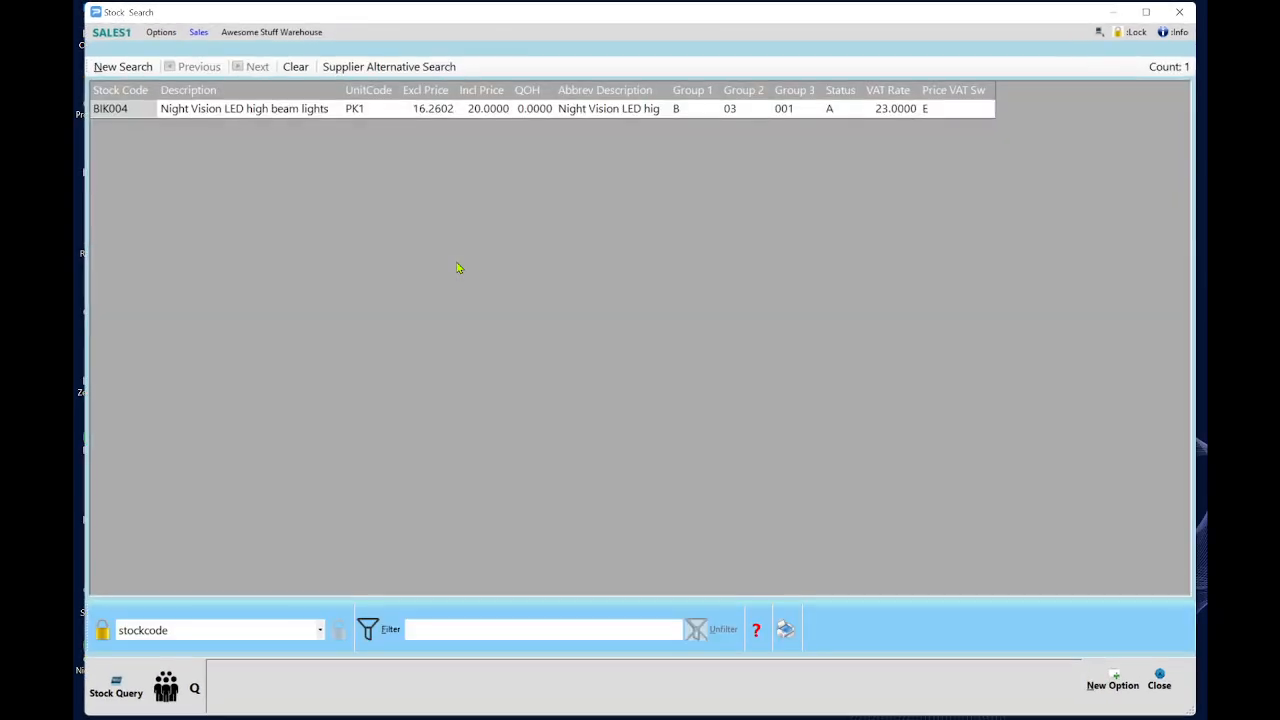
pyautogui.doubleClick(373, 112)
pyautogui.press('Return')
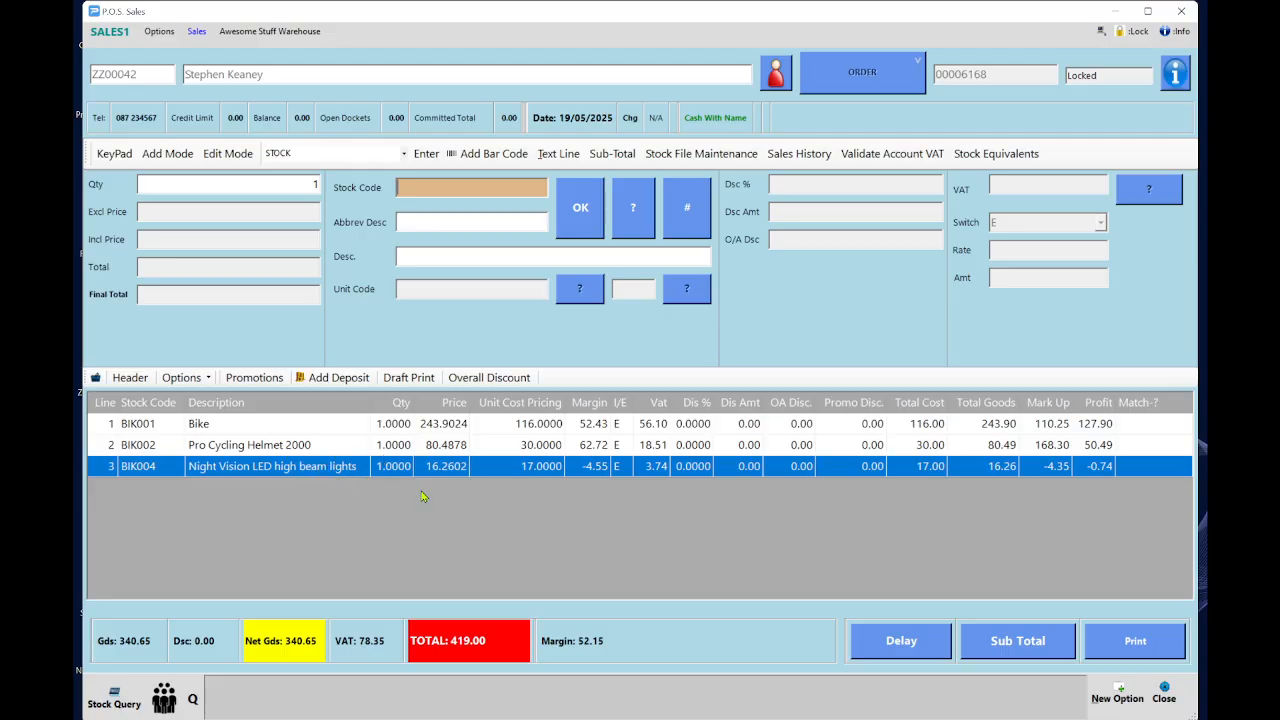
pyautogui.click(1035, 648)
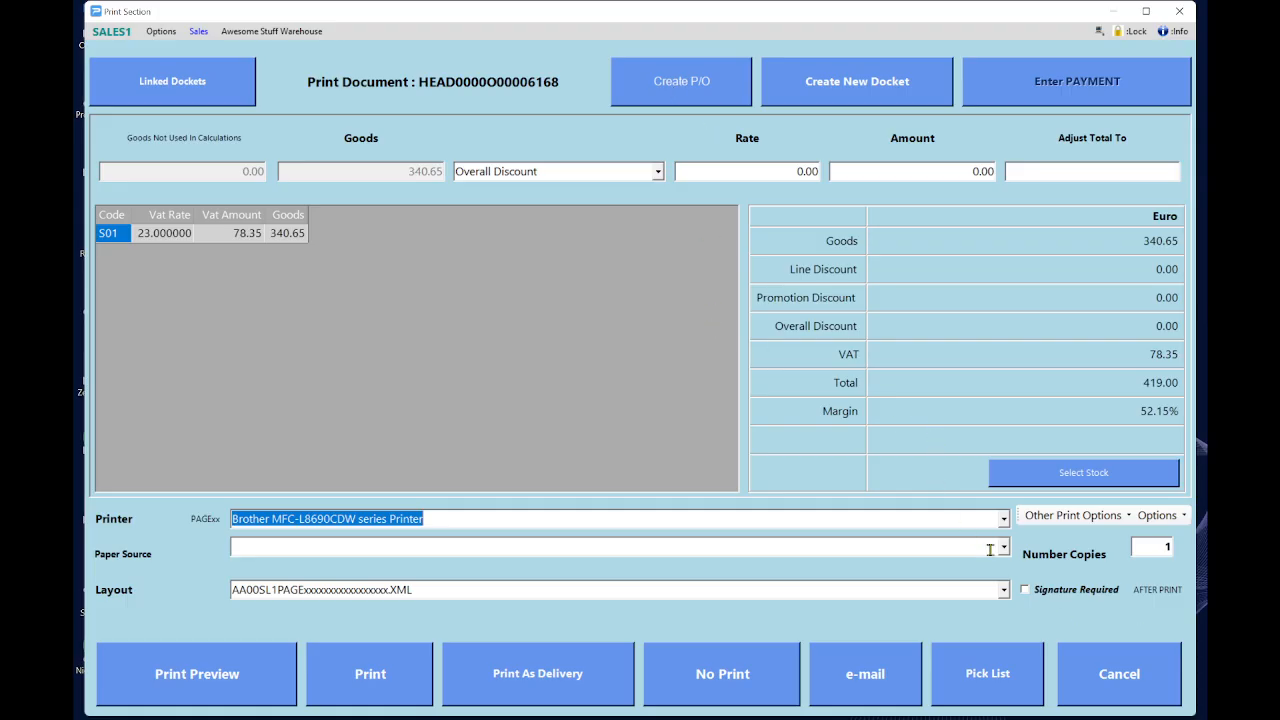
pyautogui.click(1119, 674)
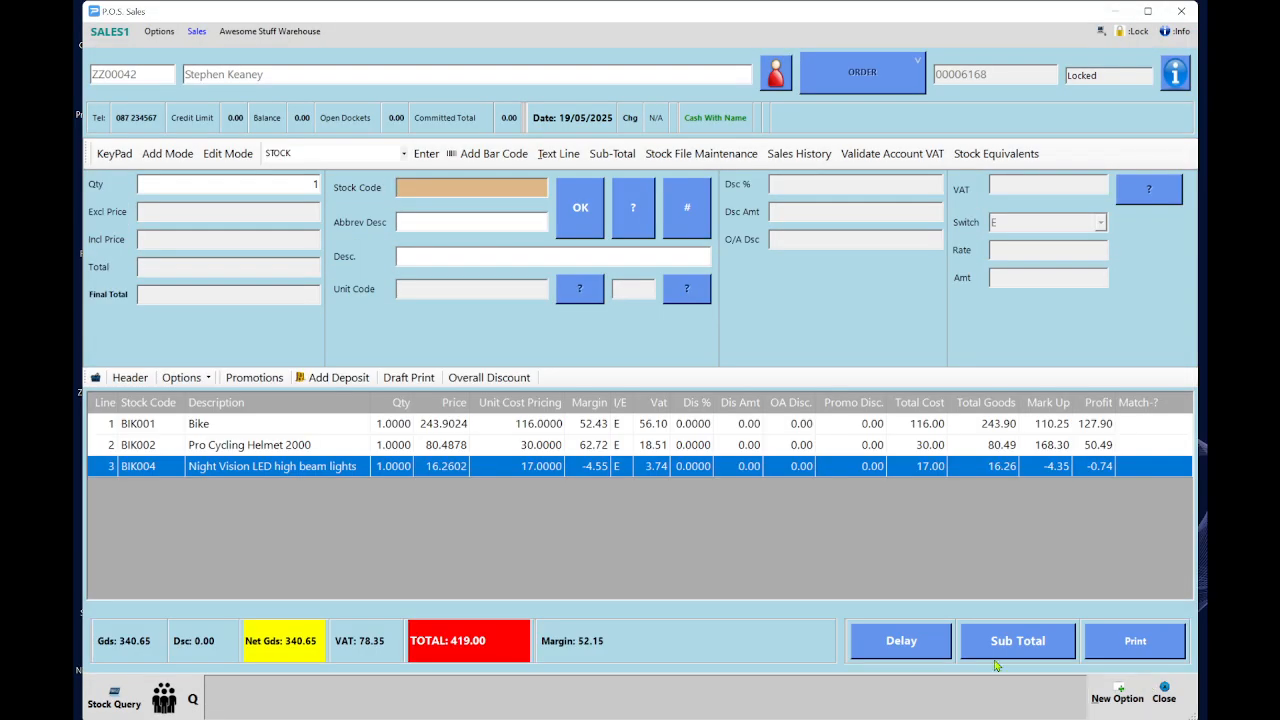
# Check stock quantities for the order's lines and review which can be fulfilled.
pyautogui.click(183, 378)
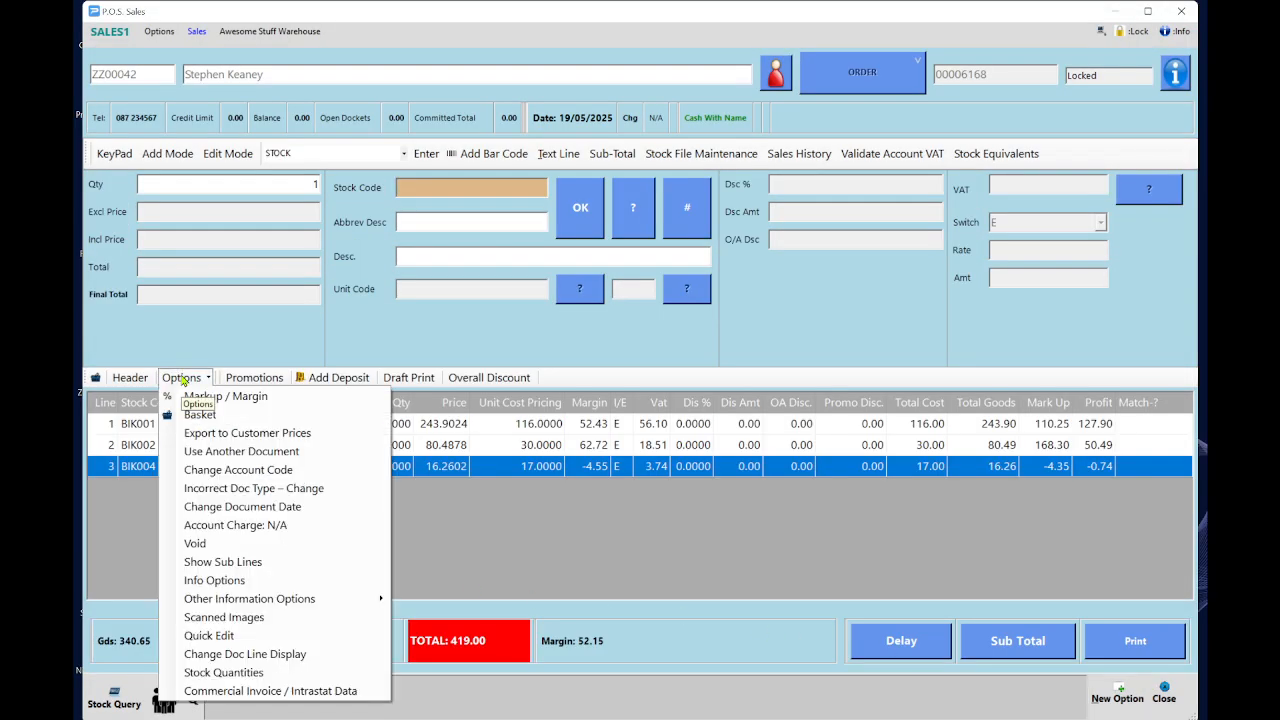
pyautogui.click(308, 678)
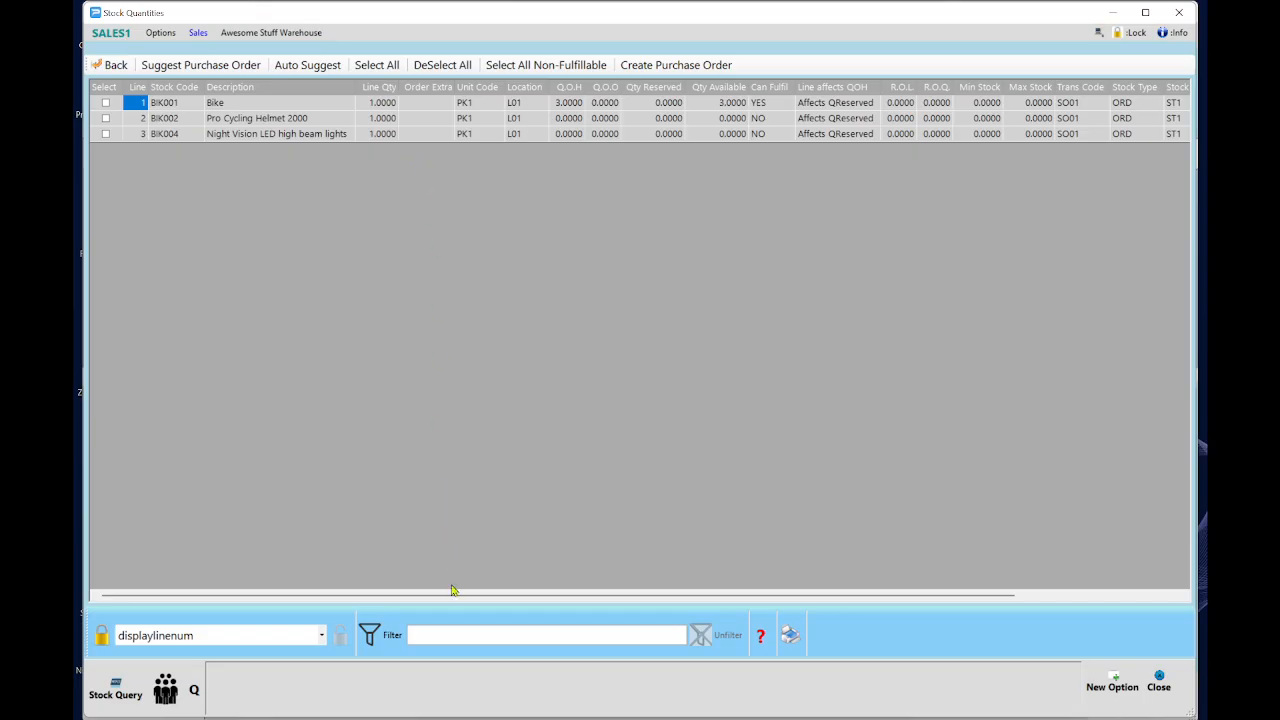
pyautogui.moveTo(454, 595); pyautogui.dragTo(618, 618)
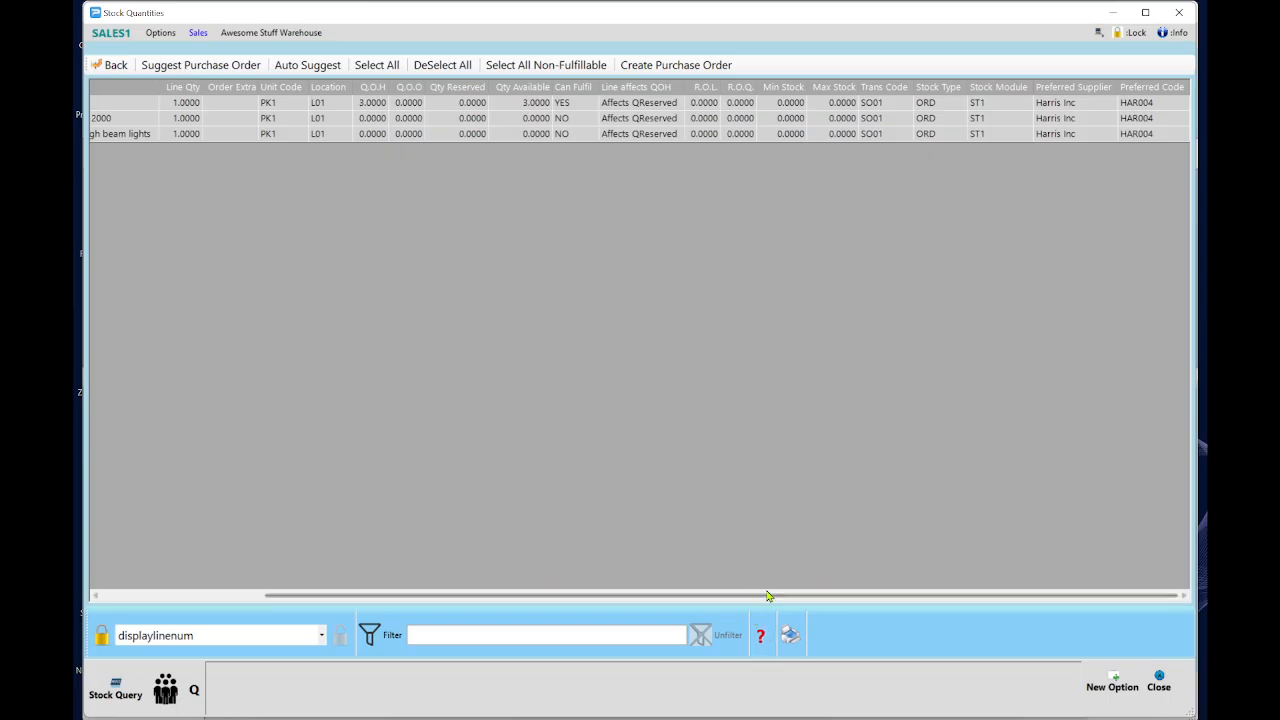
pyautogui.moveTo(768, 596); pyautogui.dragTo(508, 579)
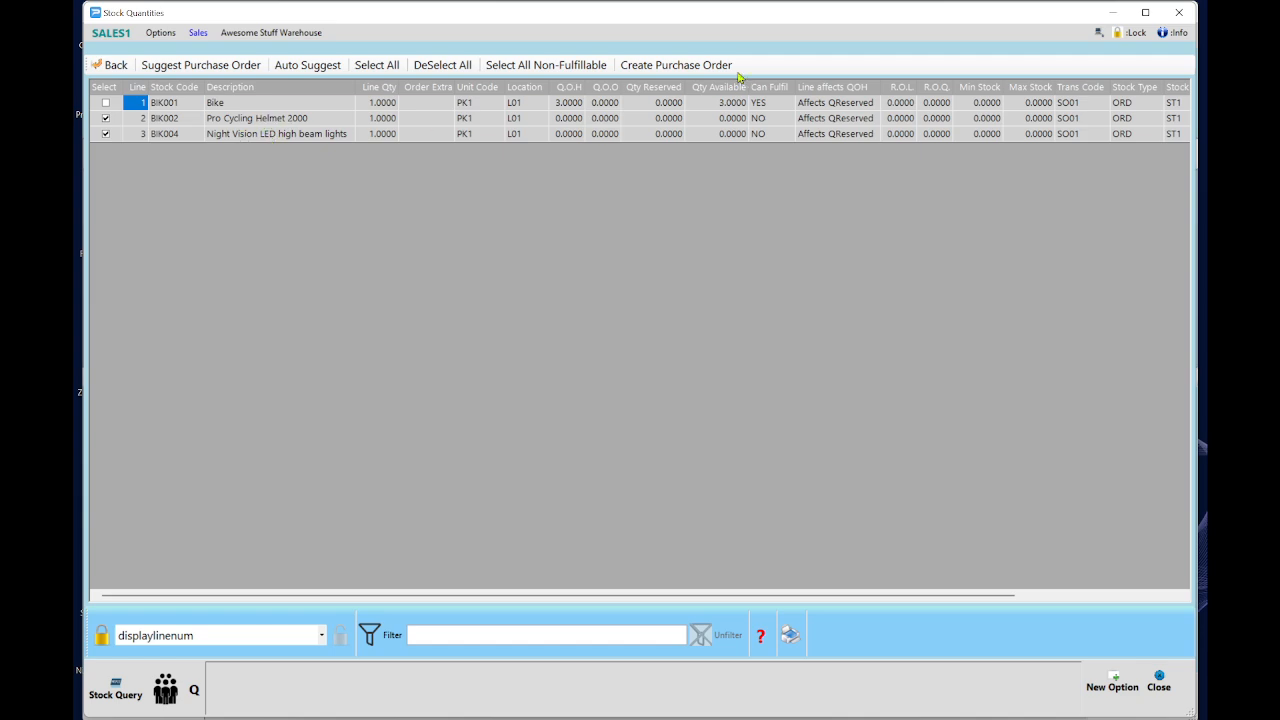
# Generate the Harris Inc purchase order with BIK001 unticked and no text lines included.
pyautogui.click(678, 66)
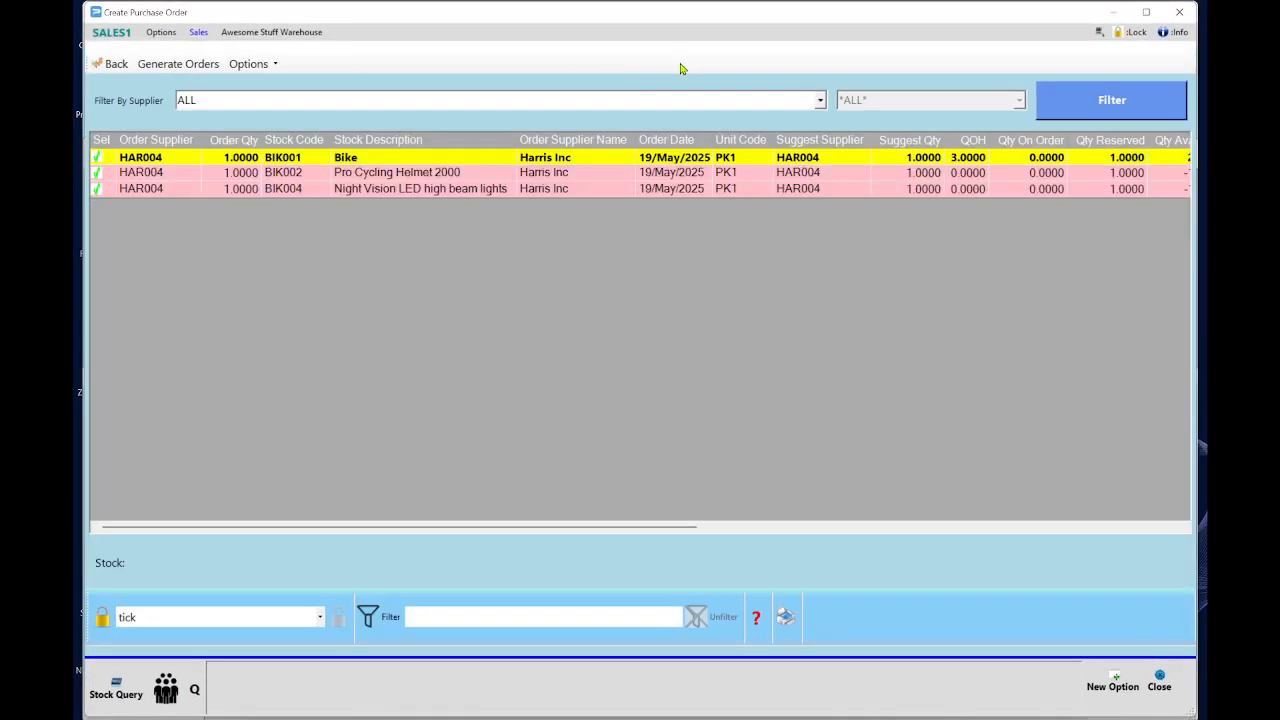
pyautogui.click(98, 158)
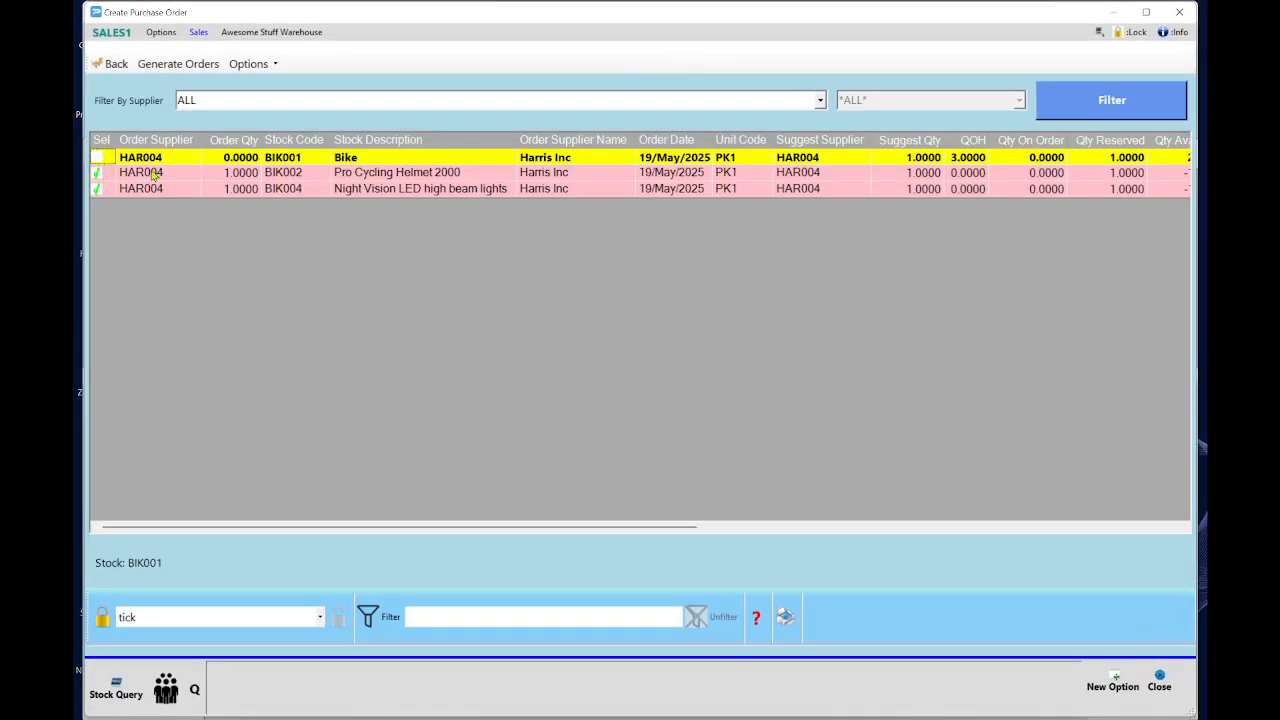
pyautogui.click(184, 65)
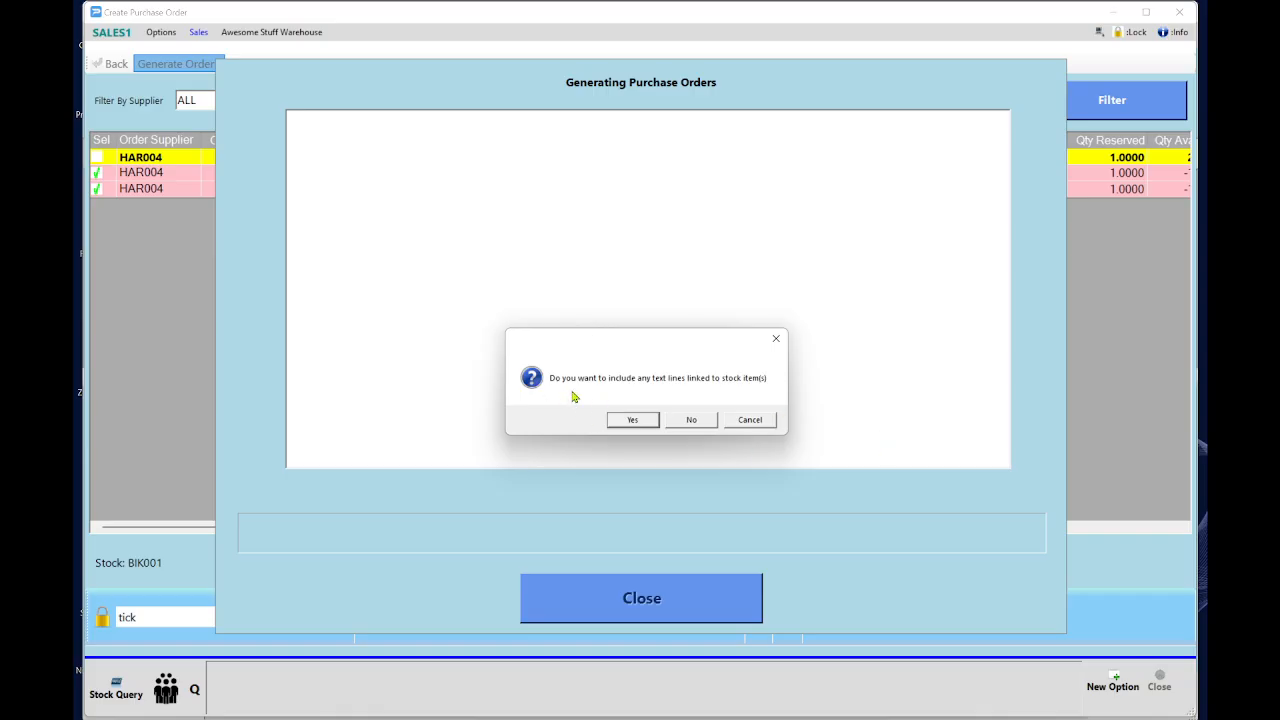
pyautogui.click(689, 423)
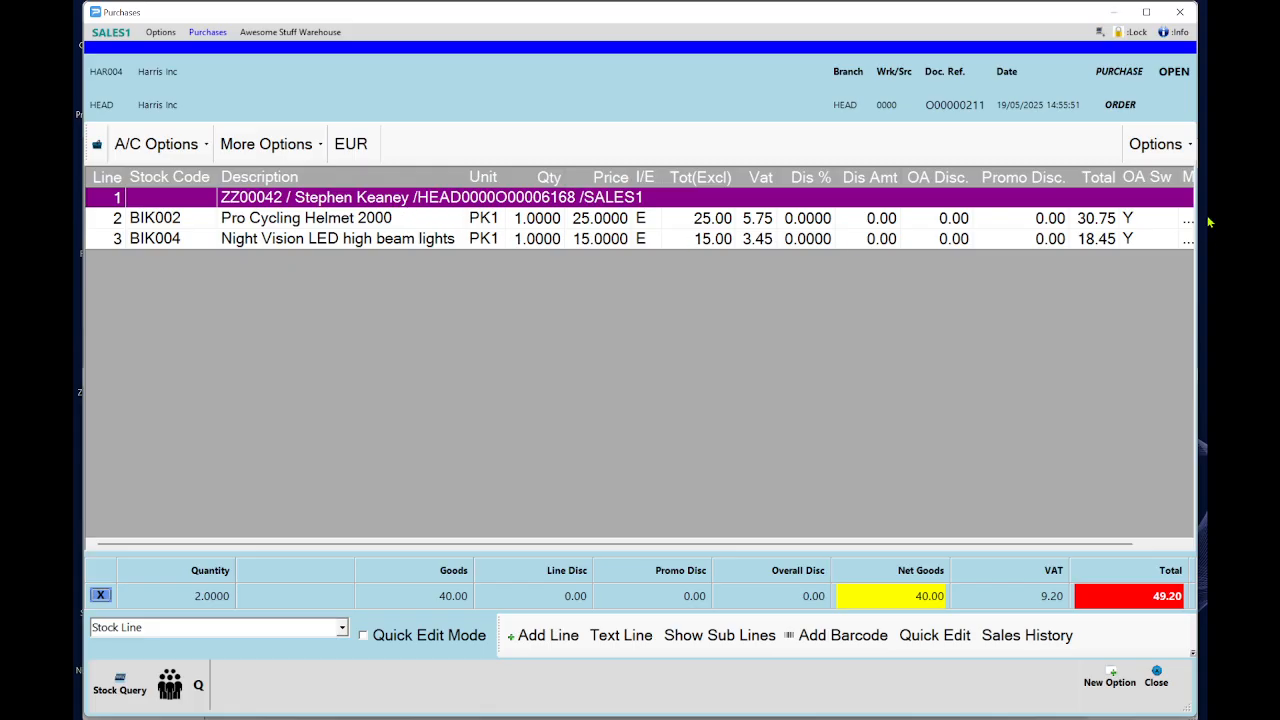
# Complete purchase order HEAD0000O00000211 with No Print and go back to the sales order.
pyautogui.click(1172, 150)
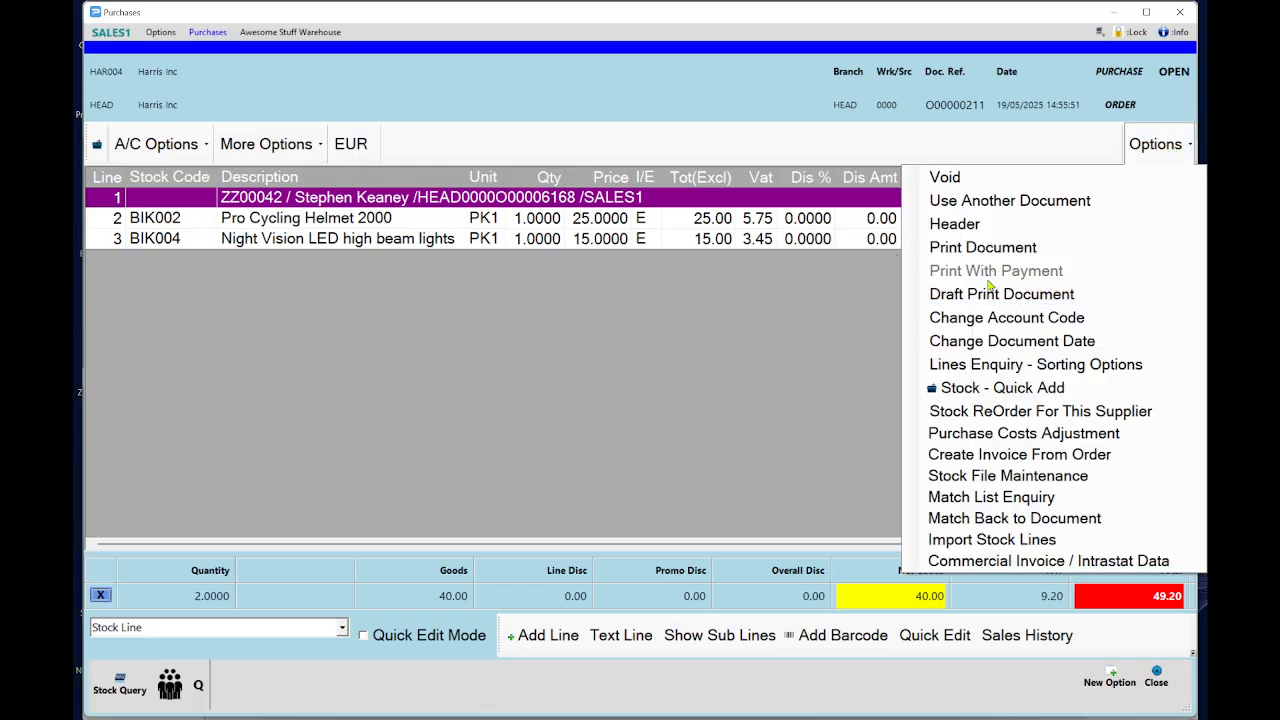
pyautogui.click(984, 249)
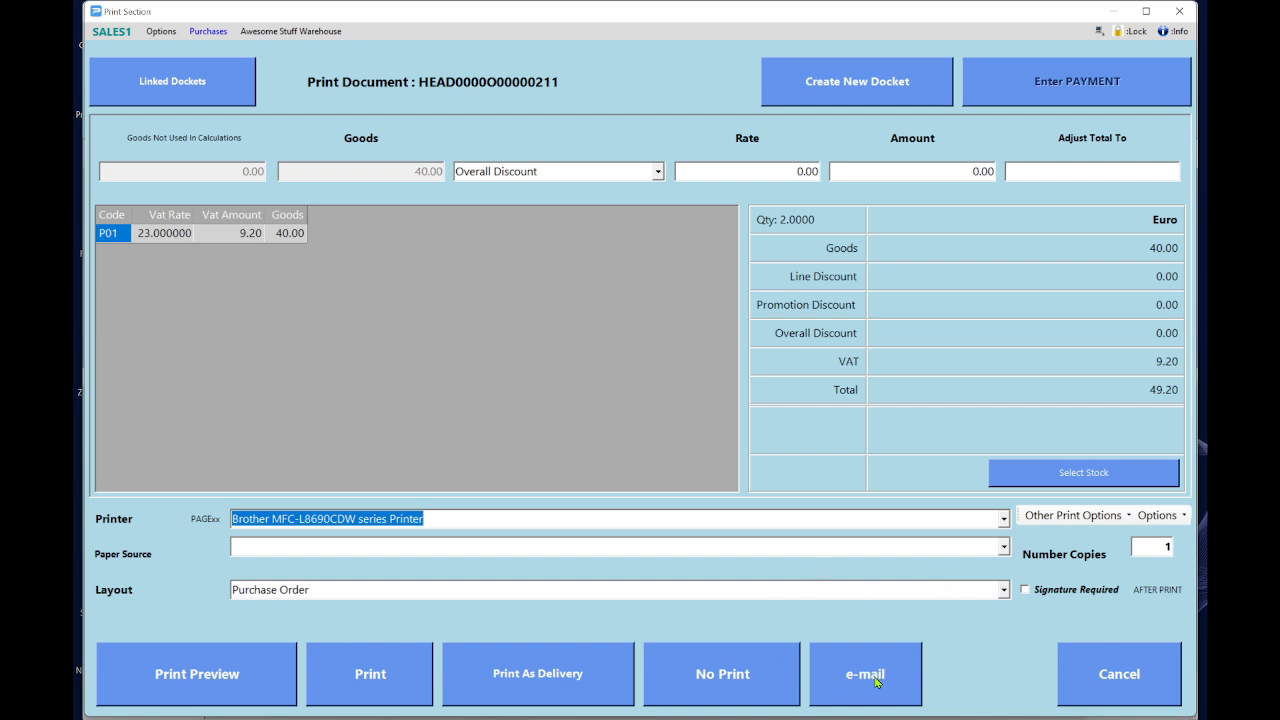
pyautogui.click(745, 676)
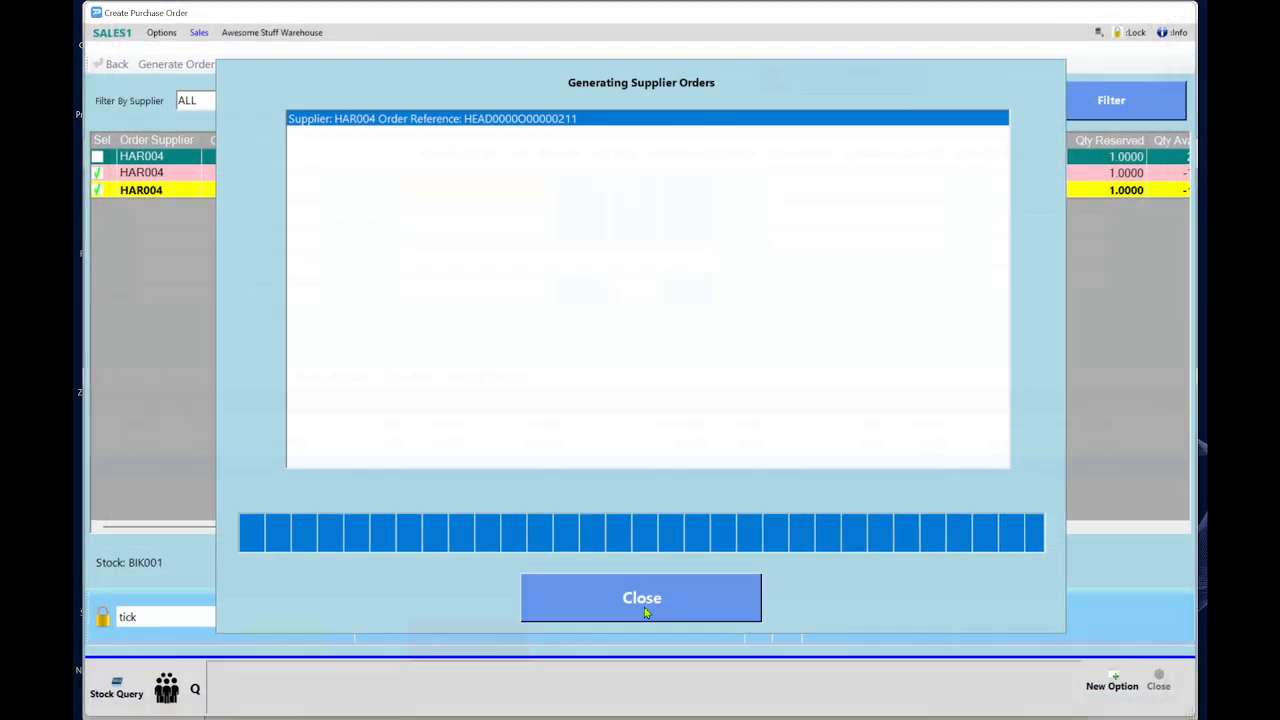
pyautogui.click(644, 607)
pyautogui.click(108, 65)
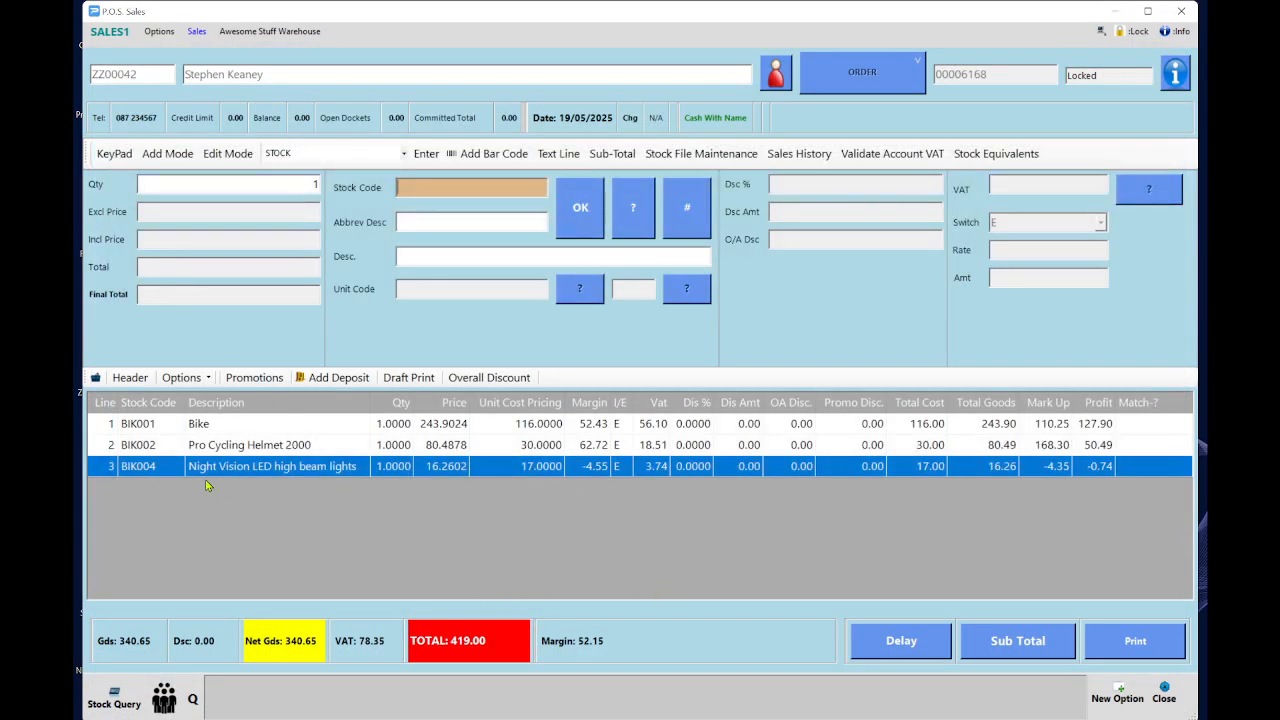
# Take a 200.00 CUSTMR VISA deposit on the 419.00 order, printing no receipt.
pyautogui.click(336, 378)
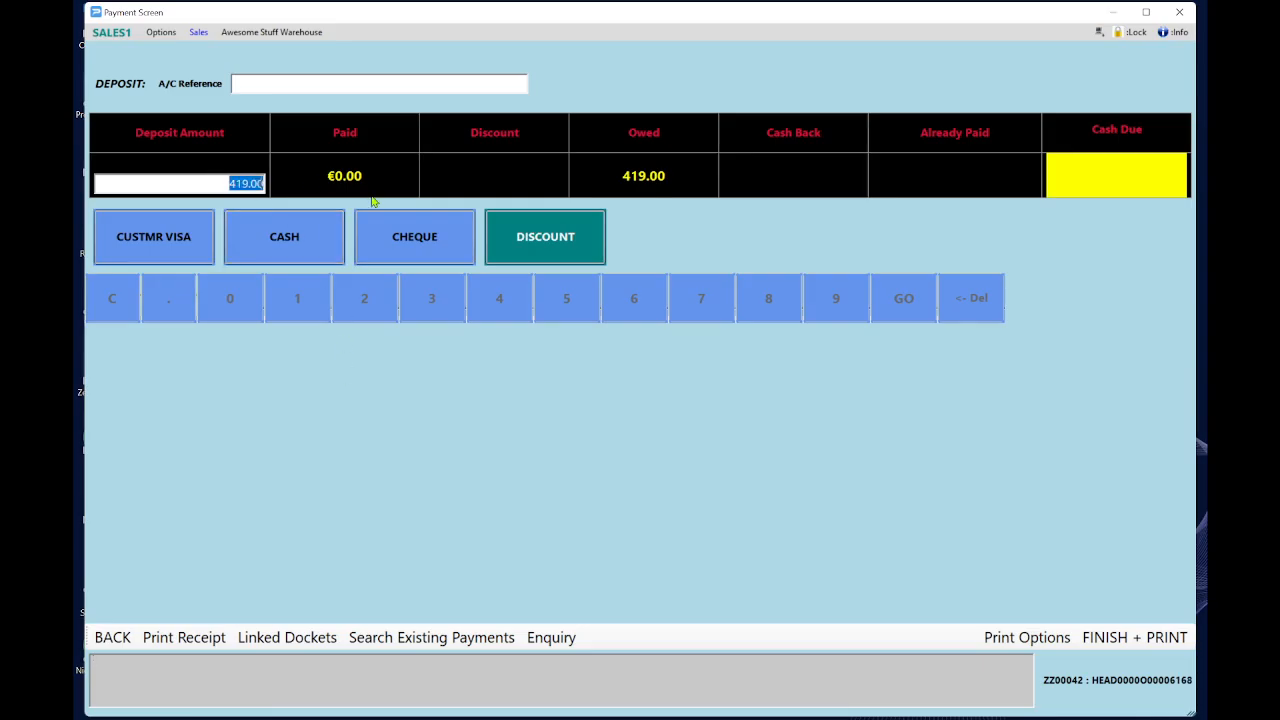
pyautogui.write('200')
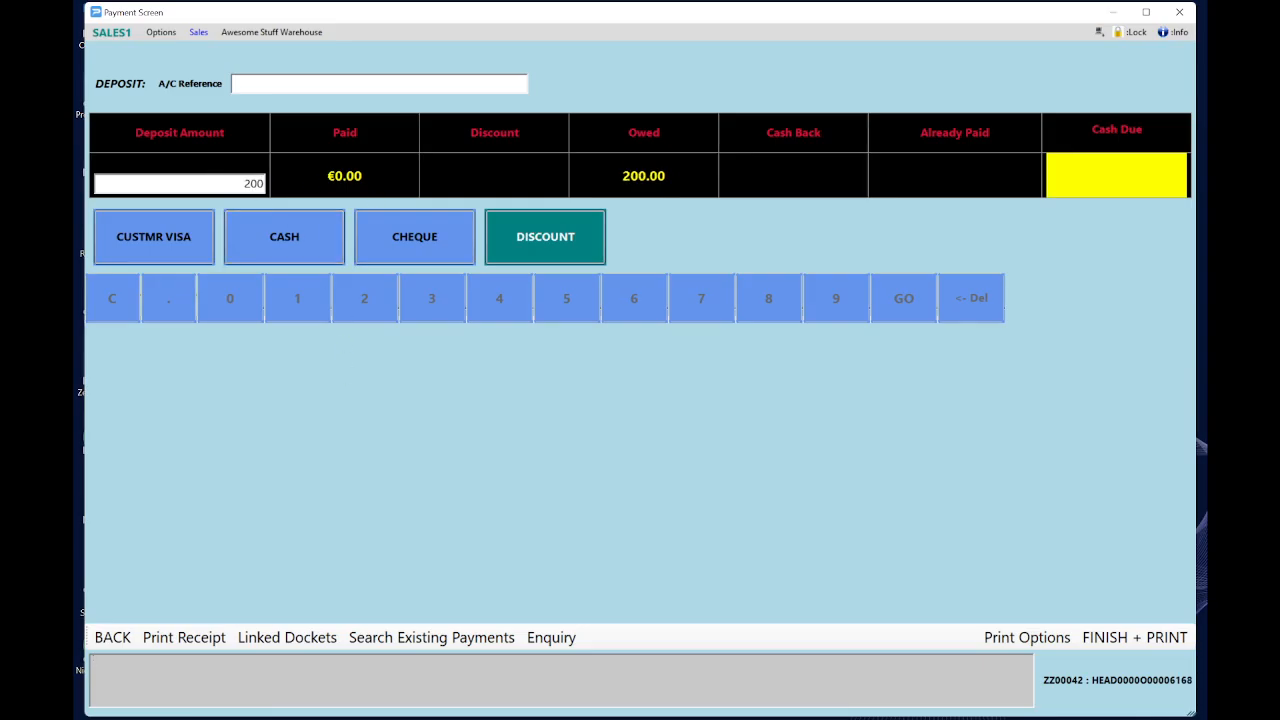
pyautogui.click(158, 240)
pyautogui.click(160, 240)
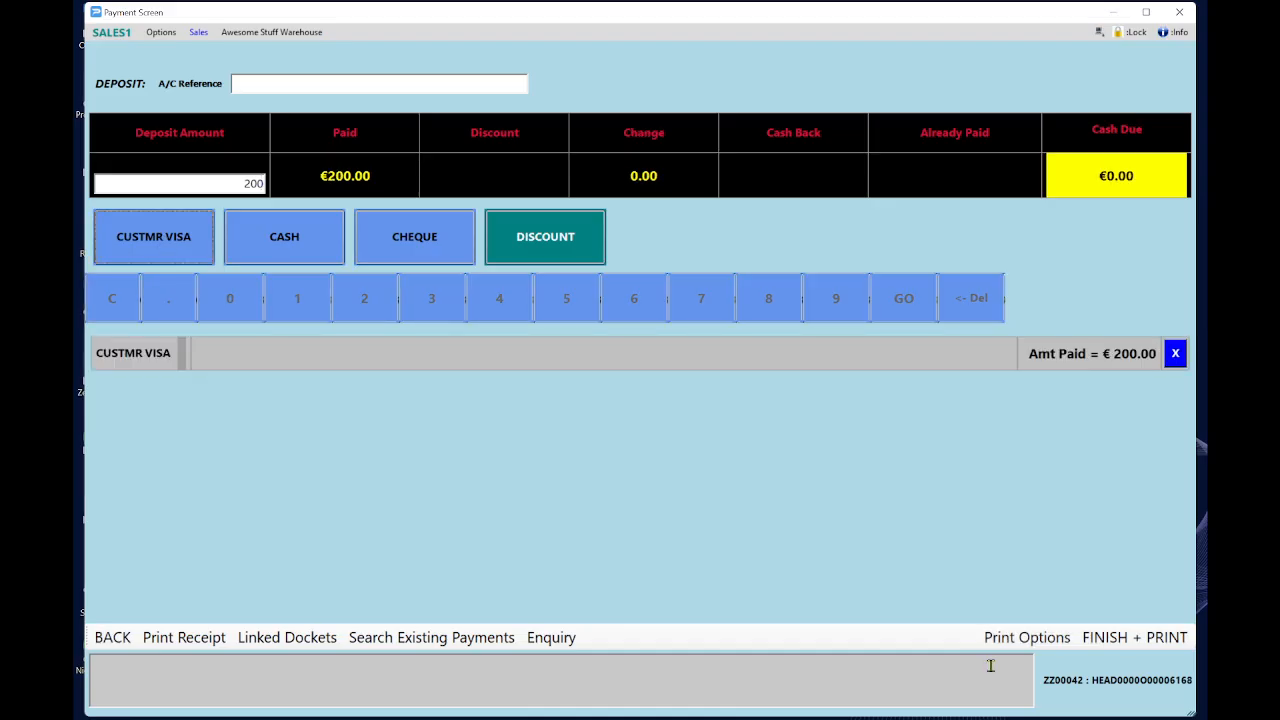
pyautogui.click(214, 646)
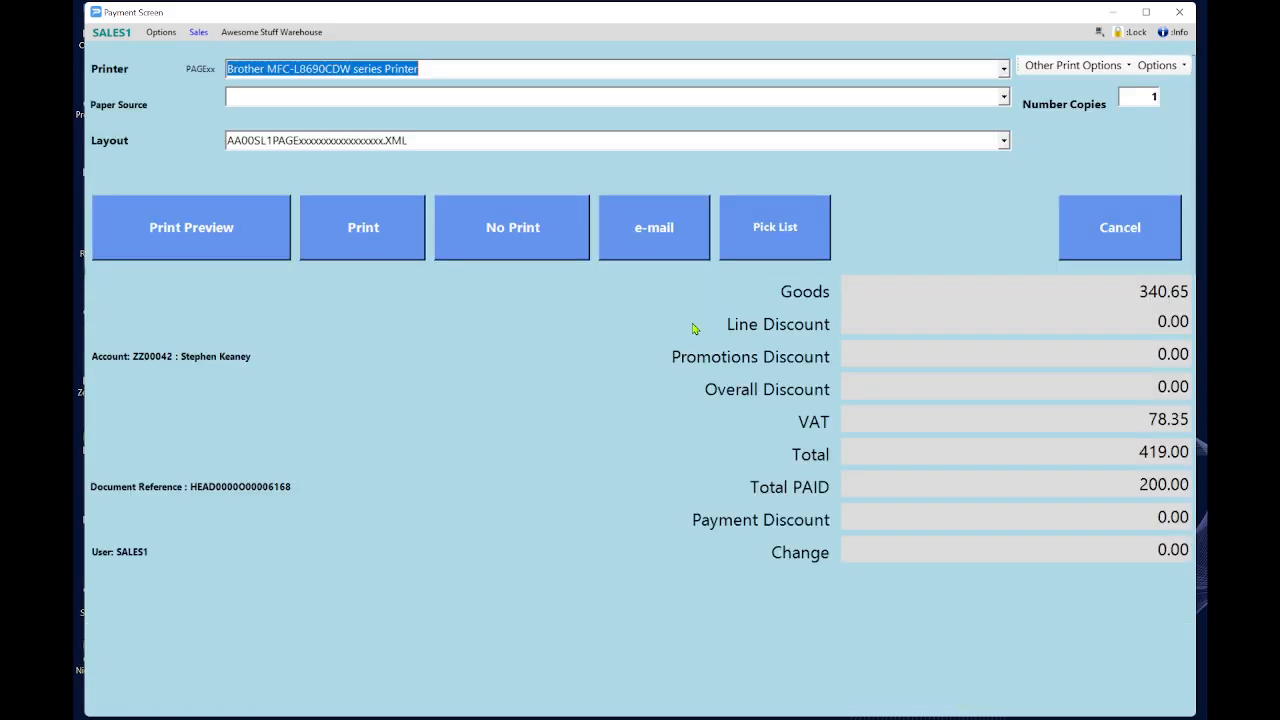
pyautogui.click(492, 218)
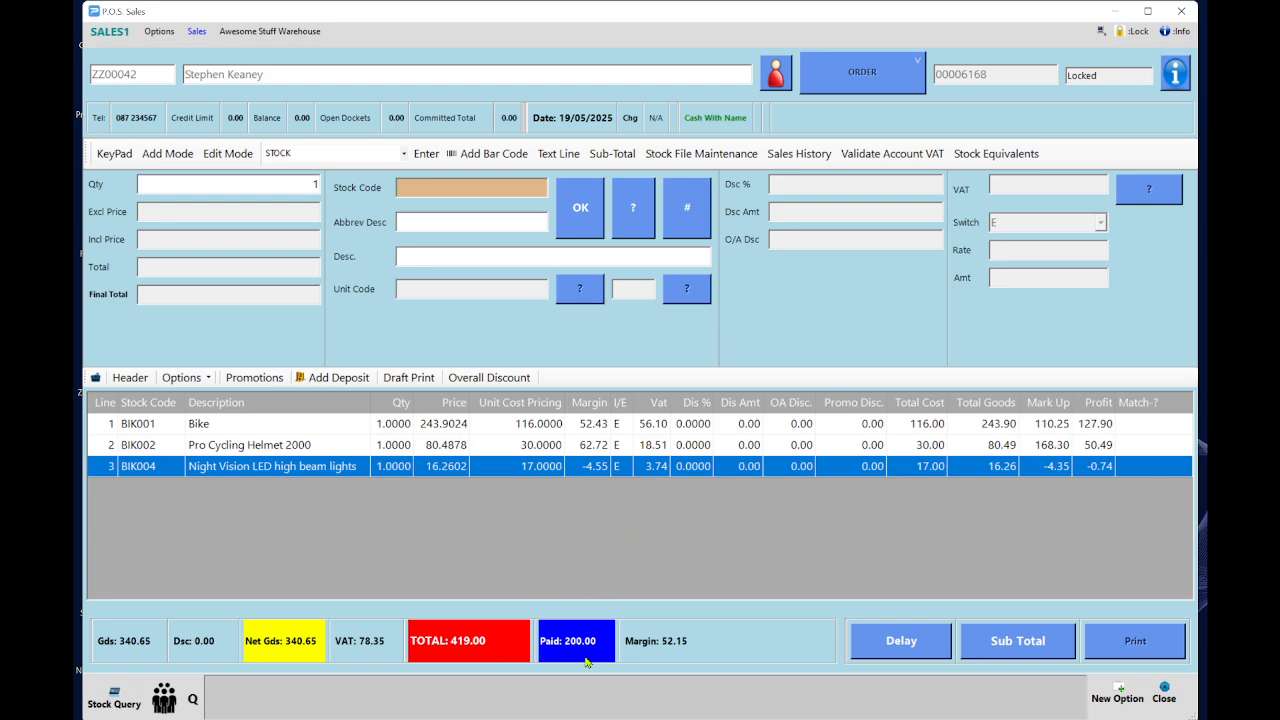
# Sub-total and print-preview the order, save it with No Print, and close P.O.S. Sales.
pyautogui.click(1025, 645)
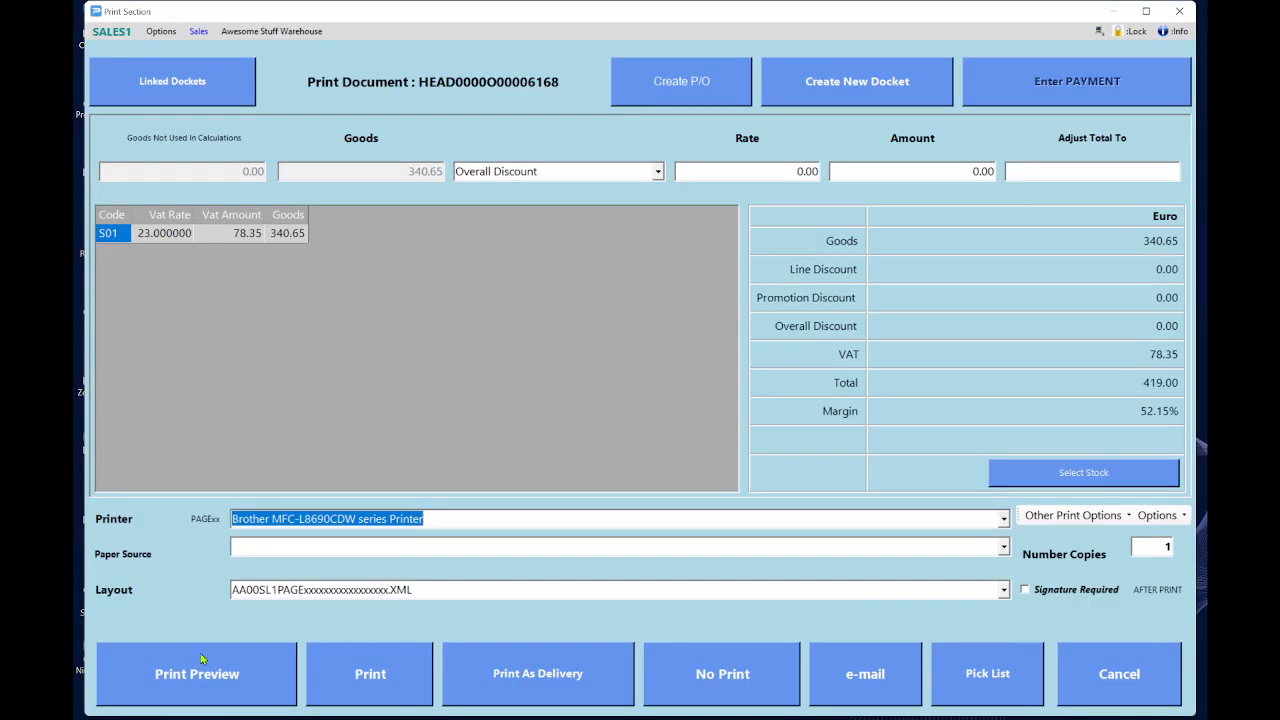
pyautogui.click(185, 690)
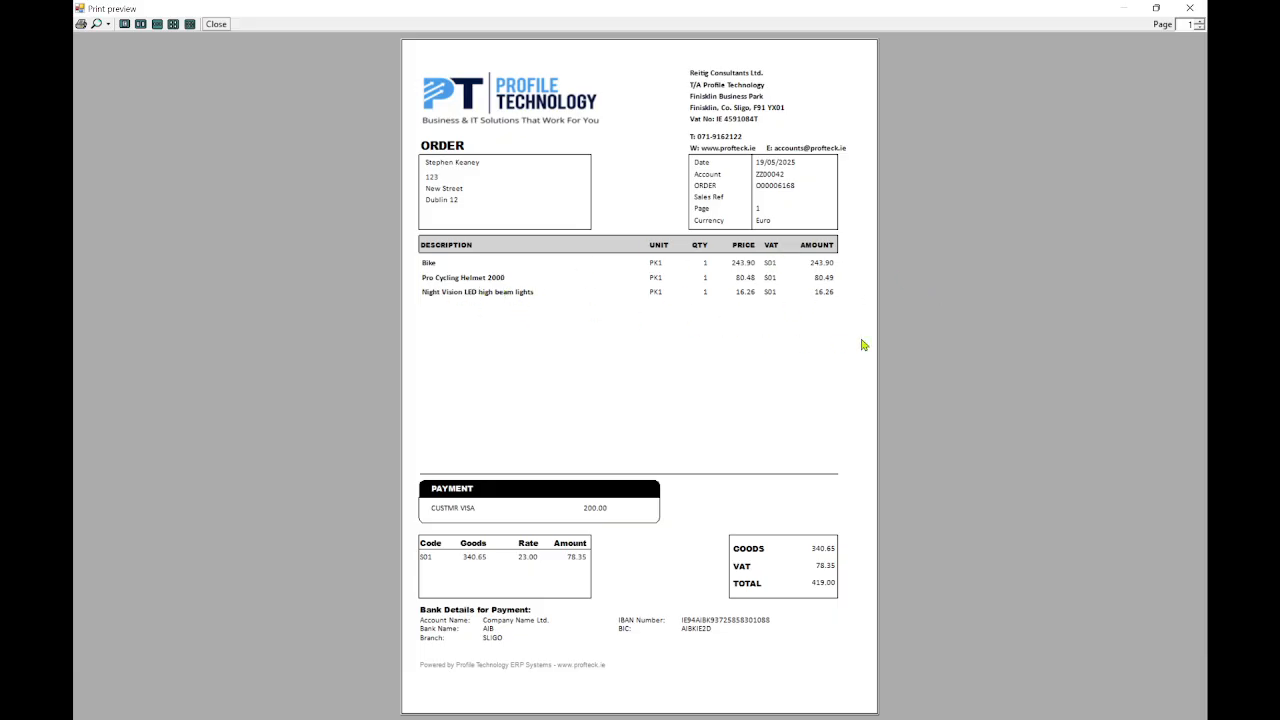
pyautogui.click(1189, 8)
pyautogui.click(719, 677)
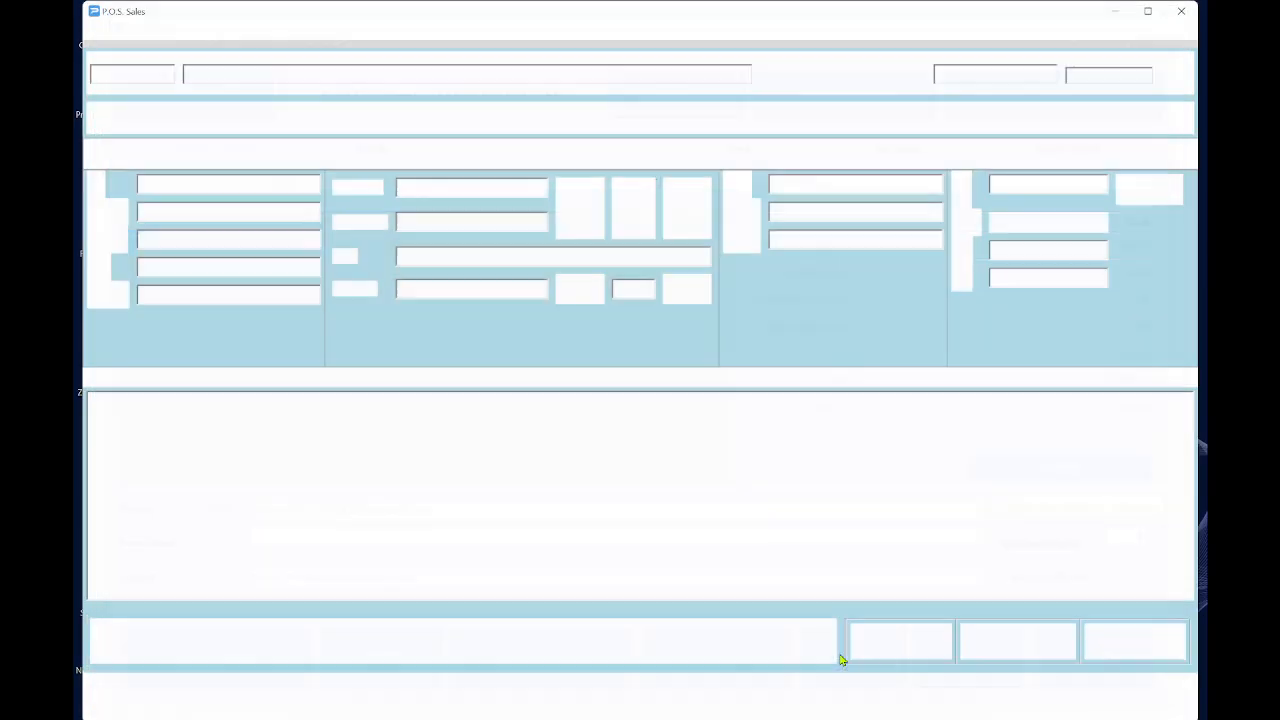
pyautogui.click(1164, 698)
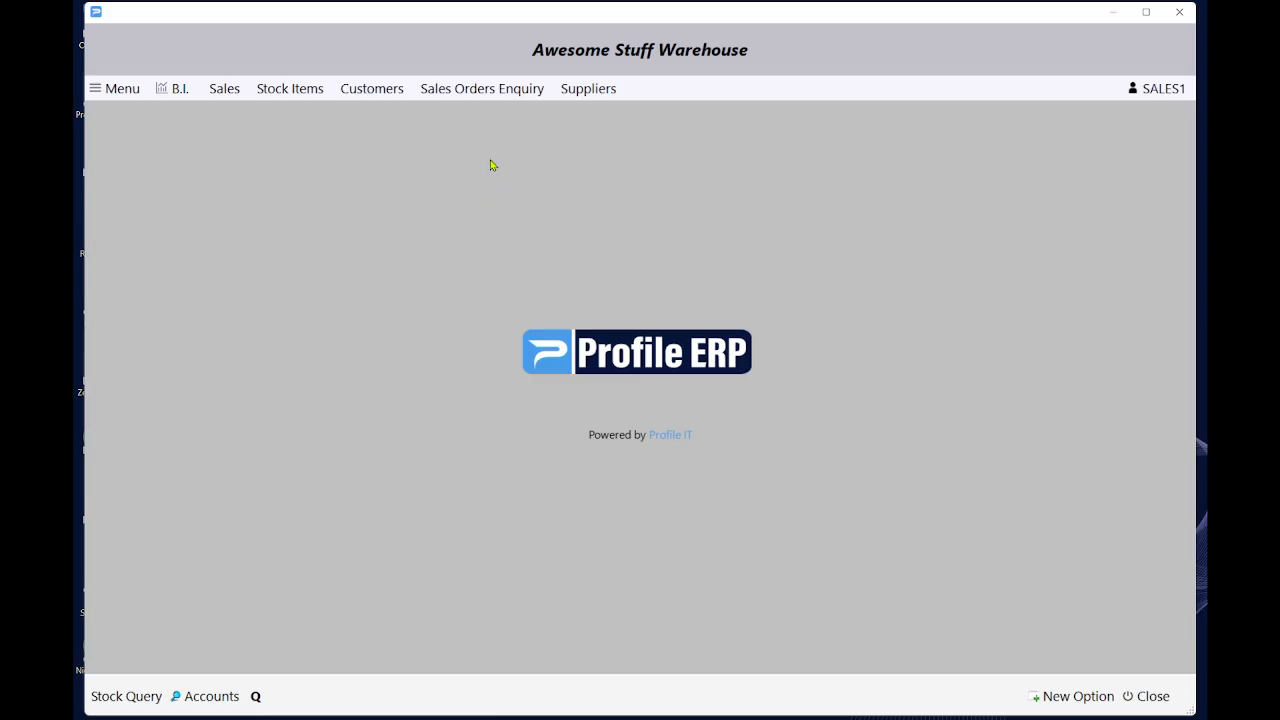
pyautogui.click(482, 89)
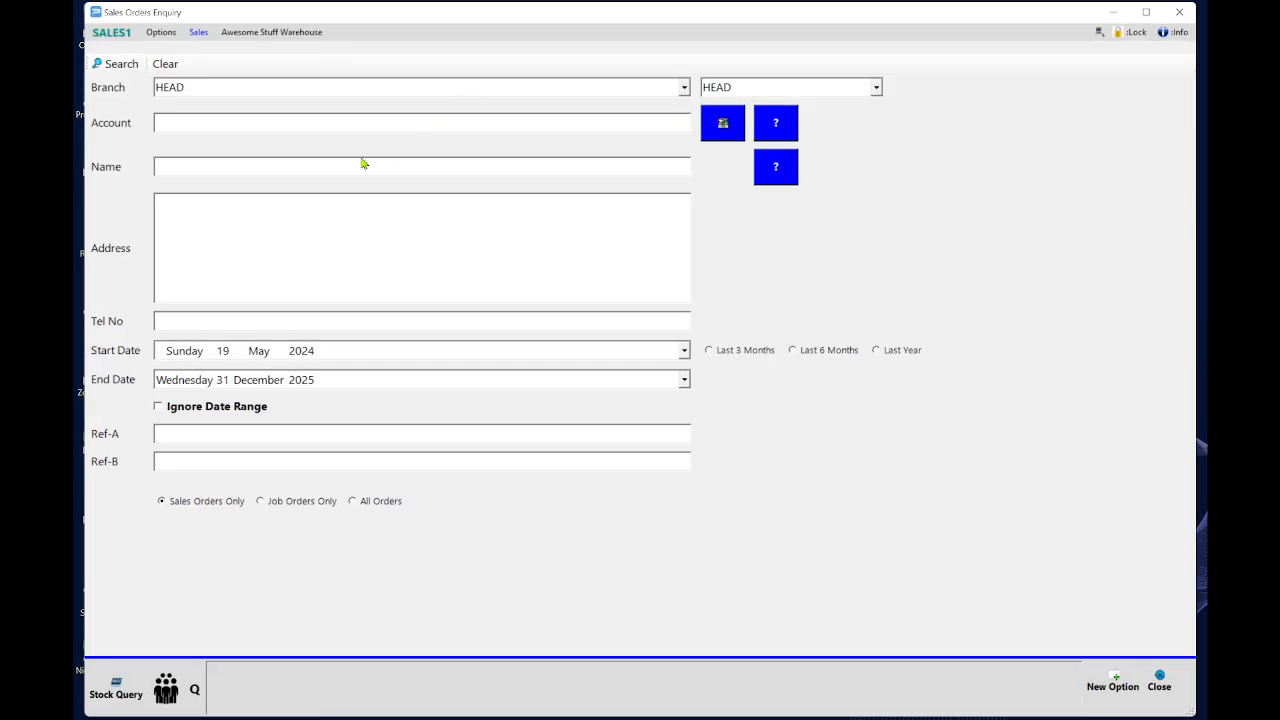
pyautogui.click(711, 352)
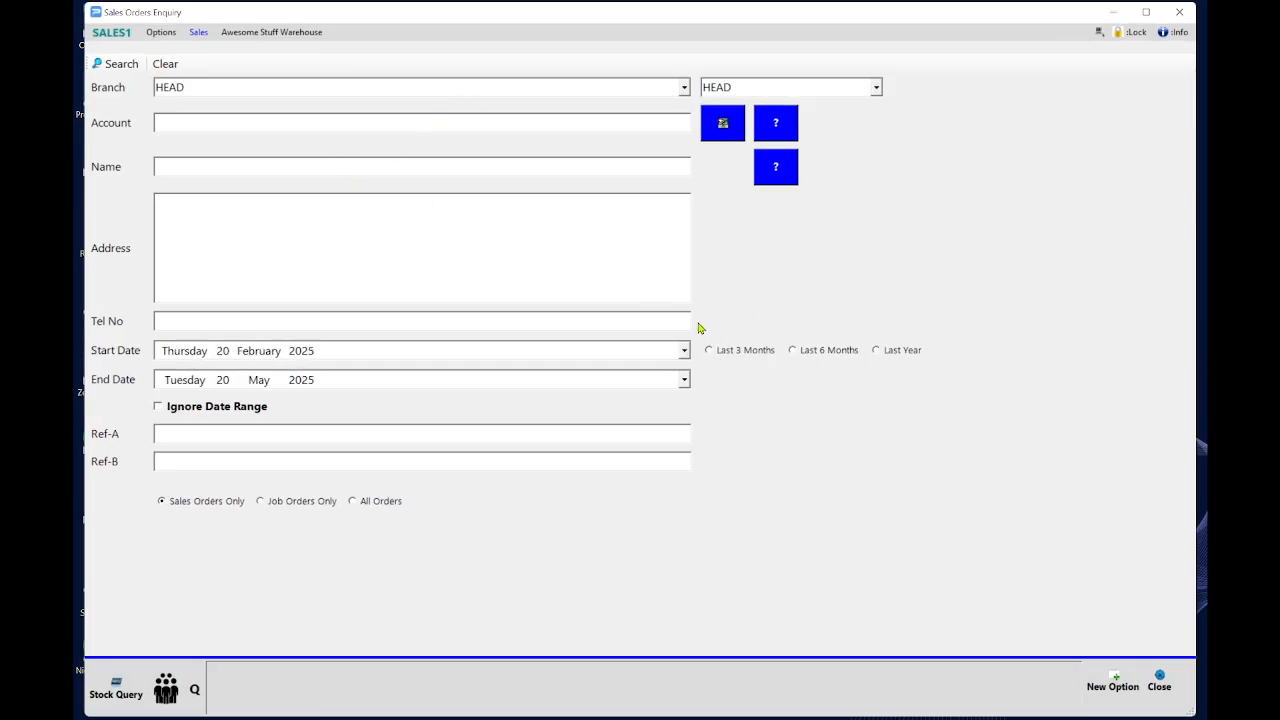
pyautogui.click(124, 66)
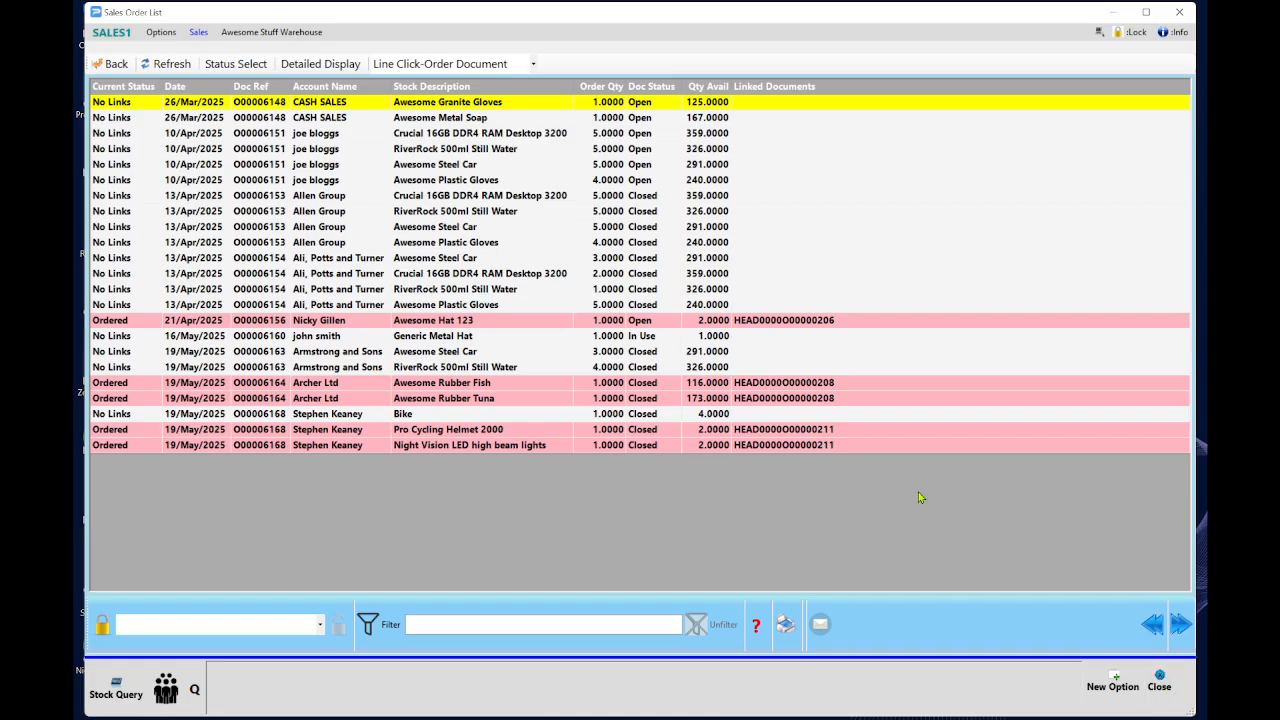
pyautogui.click(1160, 688)
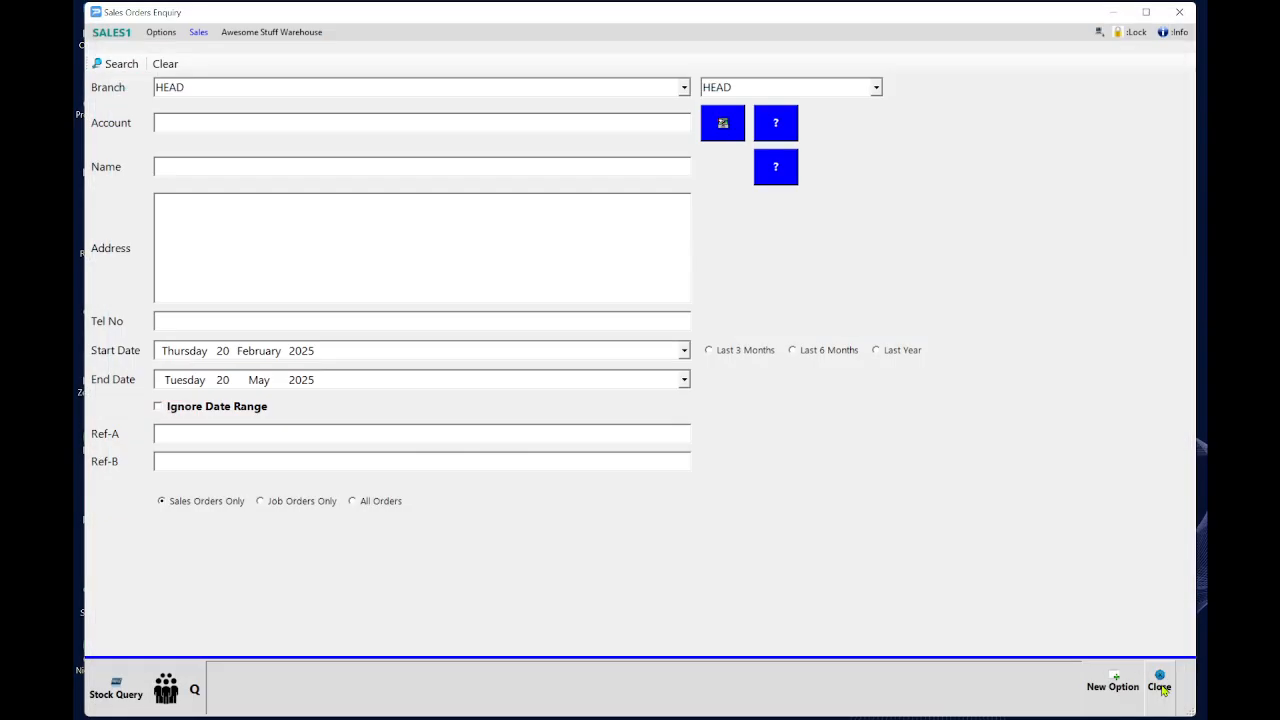
pyautogui.click(1160, 688)
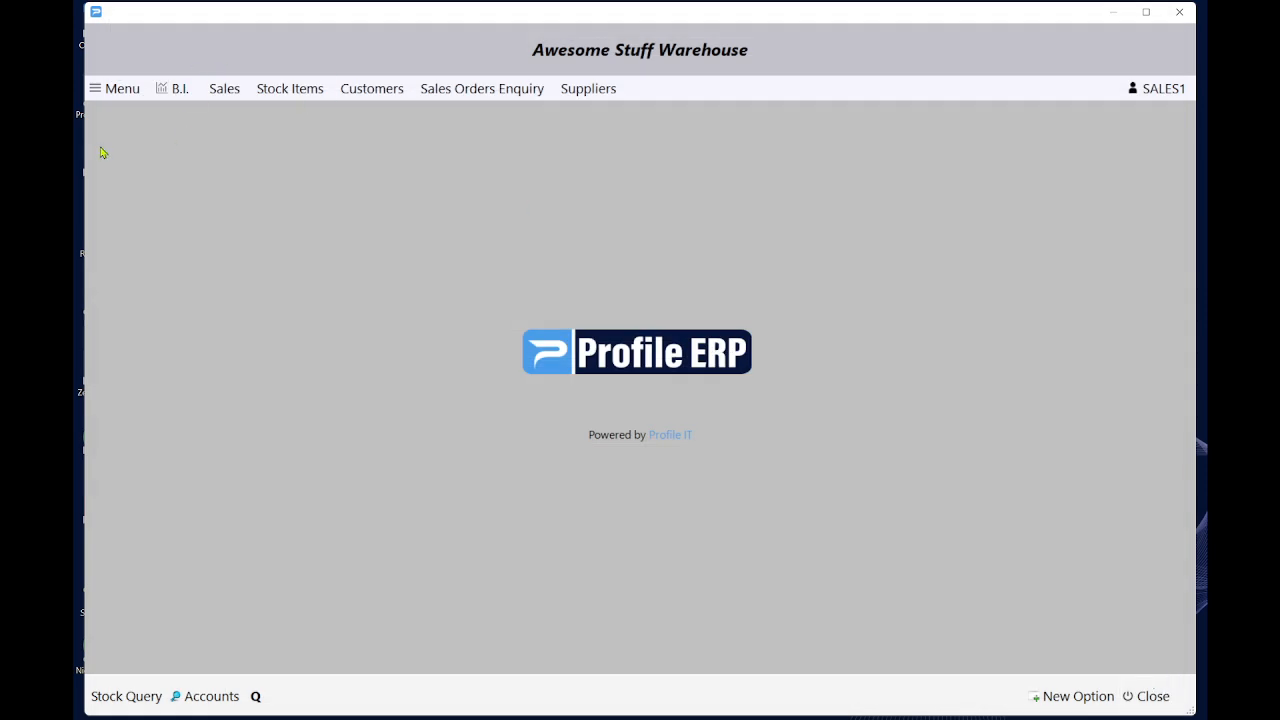
pyautogui.click(113, 92)
# In Purchases, load supplier Harris Inc (HAR004) from the accounts list and show document types.
pyautogui.moveTo(183, 204)
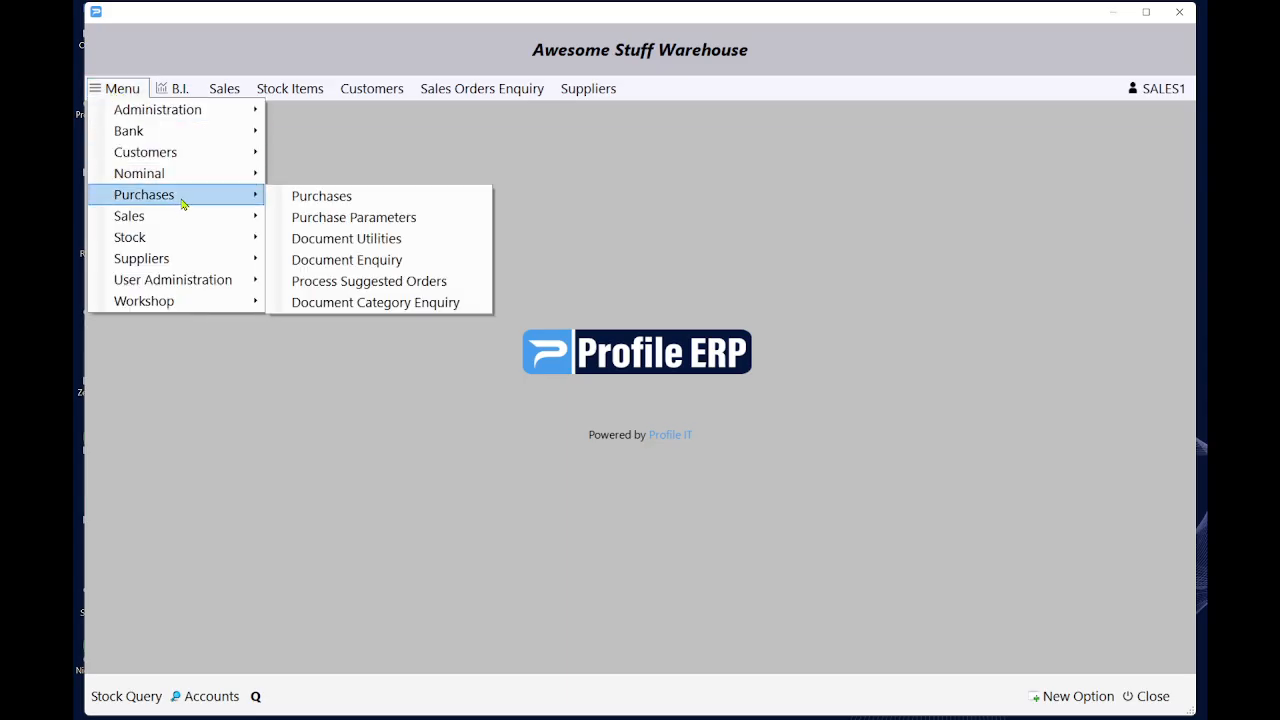
pyautogui.click(431, 200)
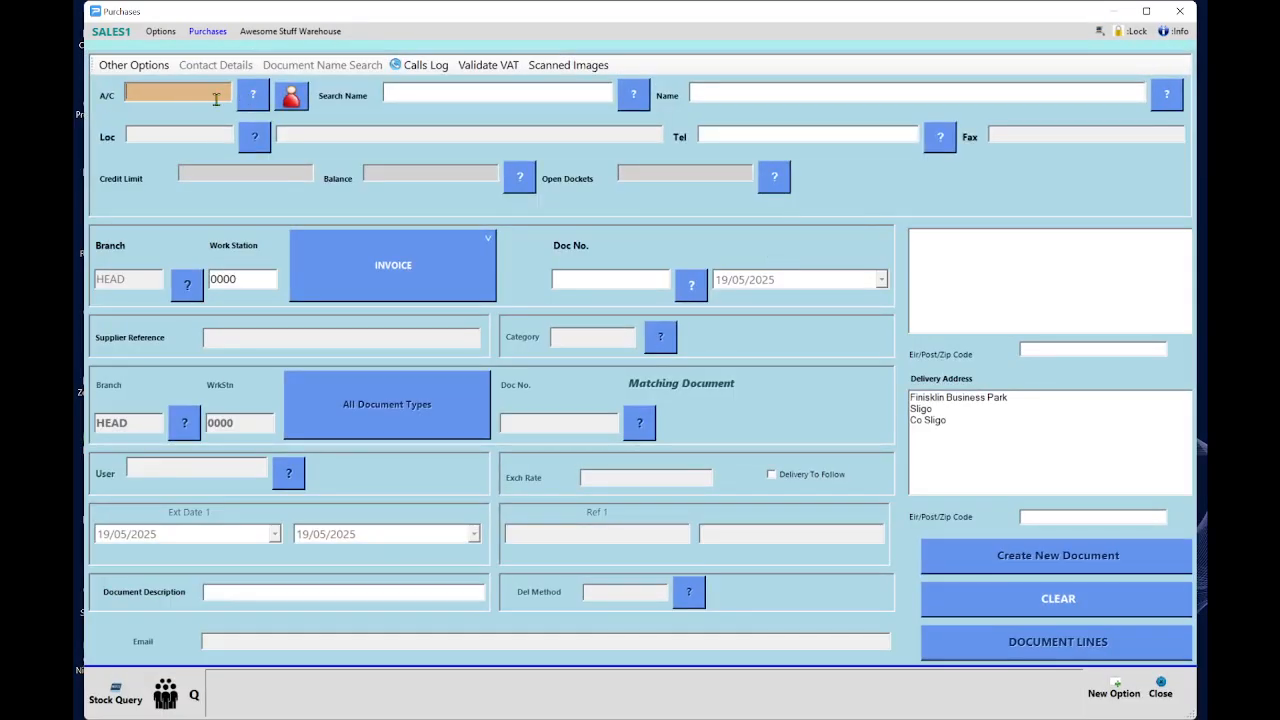
pyautogui.click(254, 95)
pyautogui.scroll(-12, 399, 389)
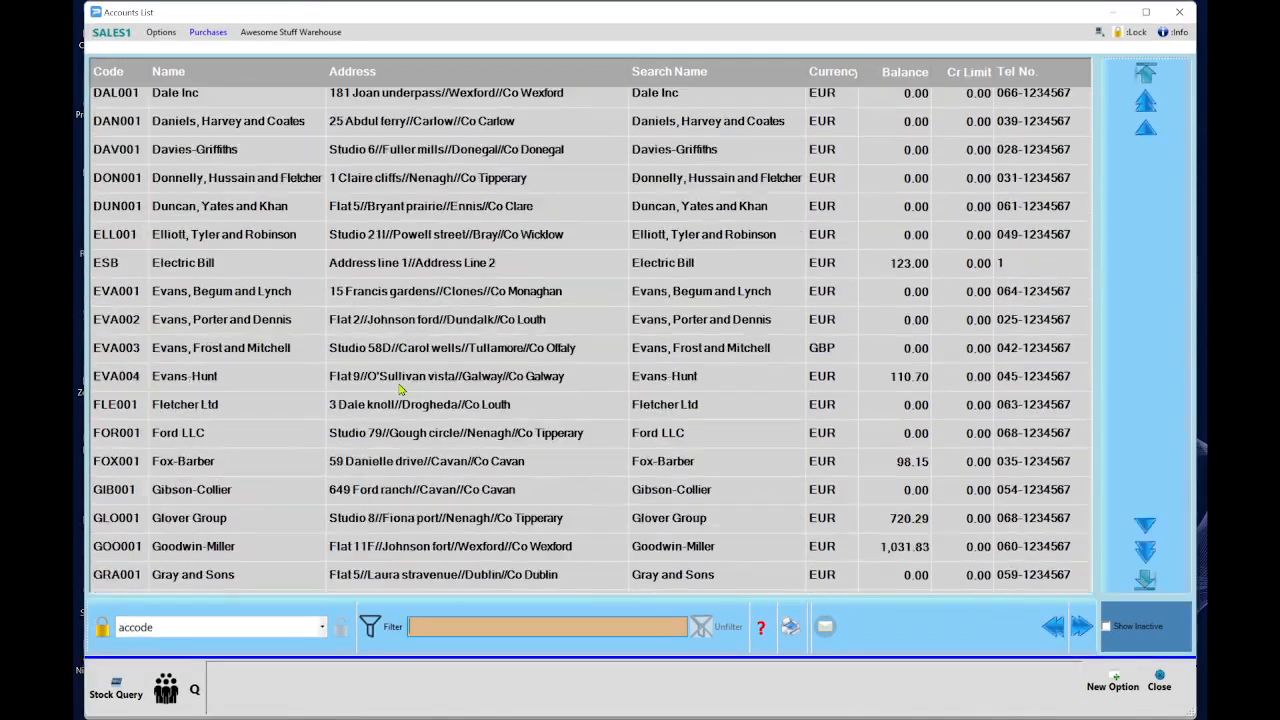
pyautogui.scroll(-4, 399, 389)
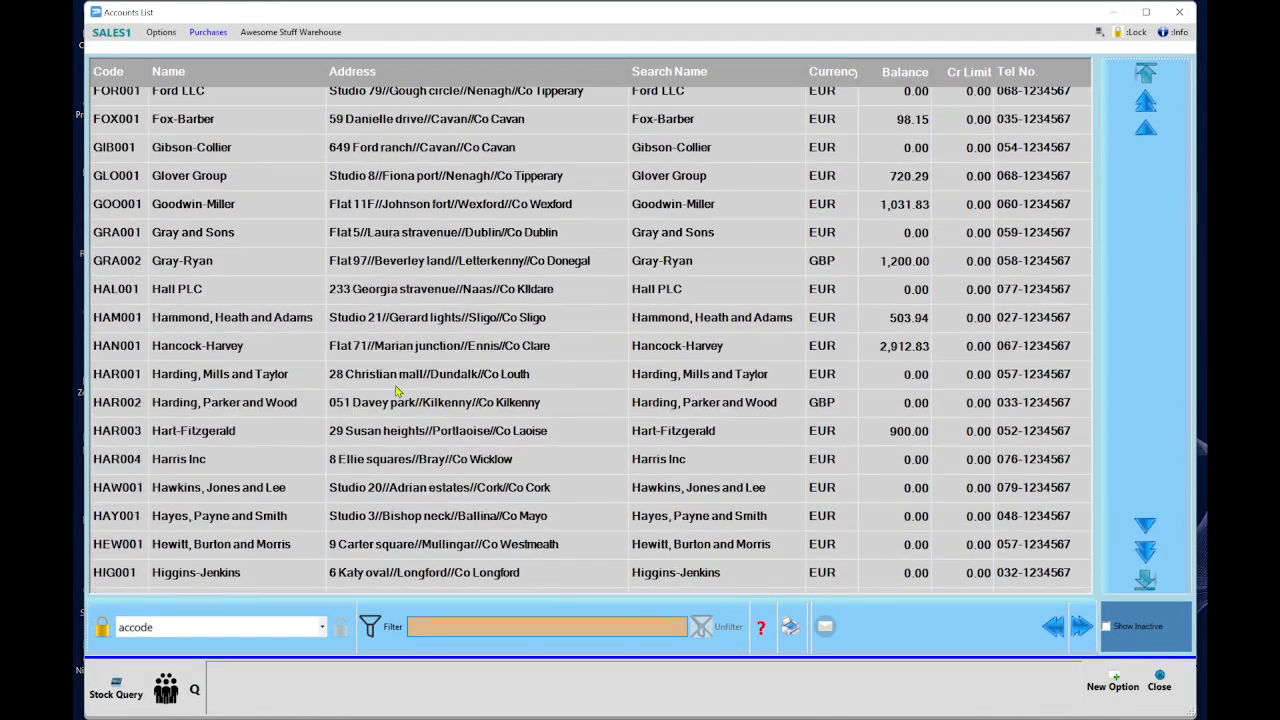
pyautogui.scroll(3, 396, 392)
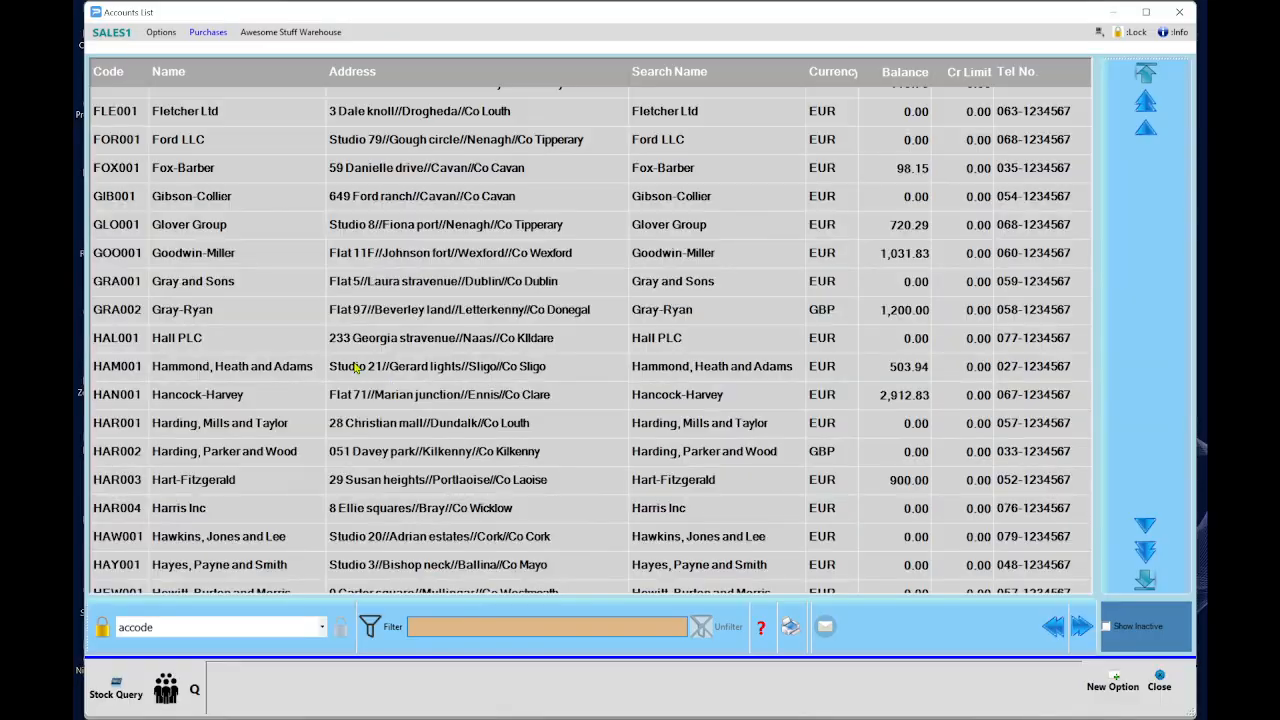
pyautogui.scroll(-1, 357, 367)
pyautogui.doubleClick(190, 467)
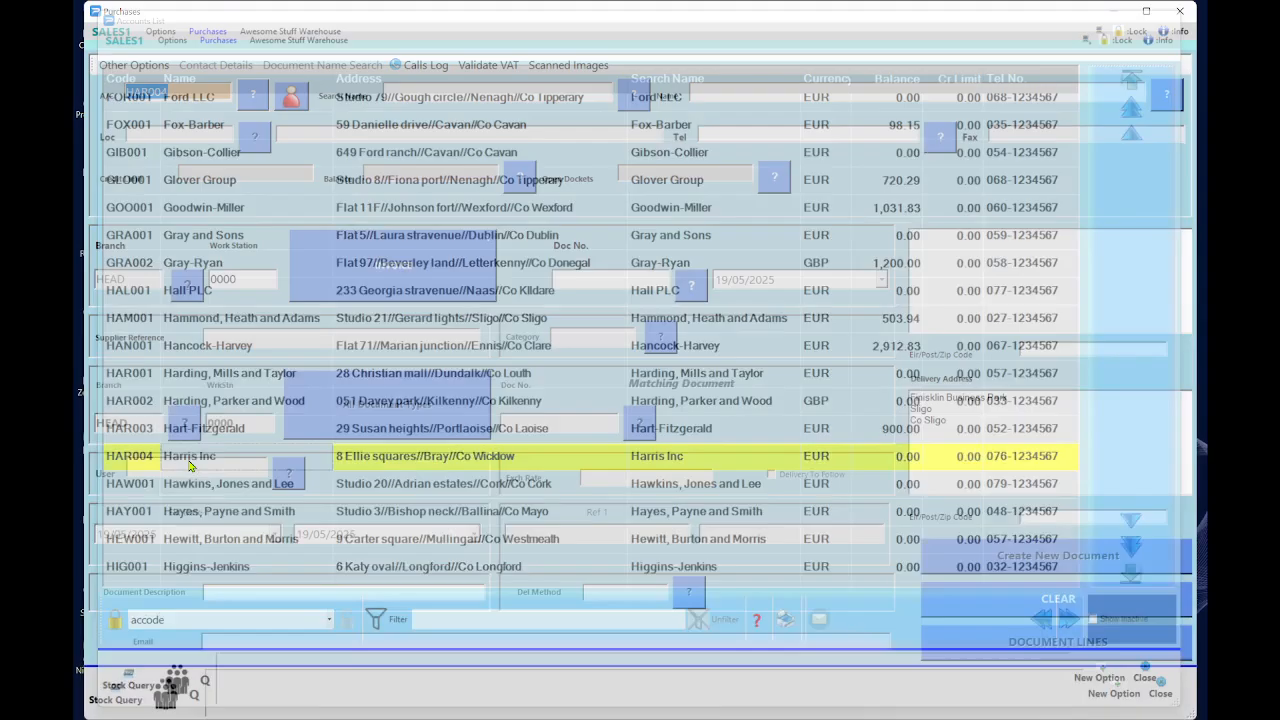
pyautogui.click(430, 281)
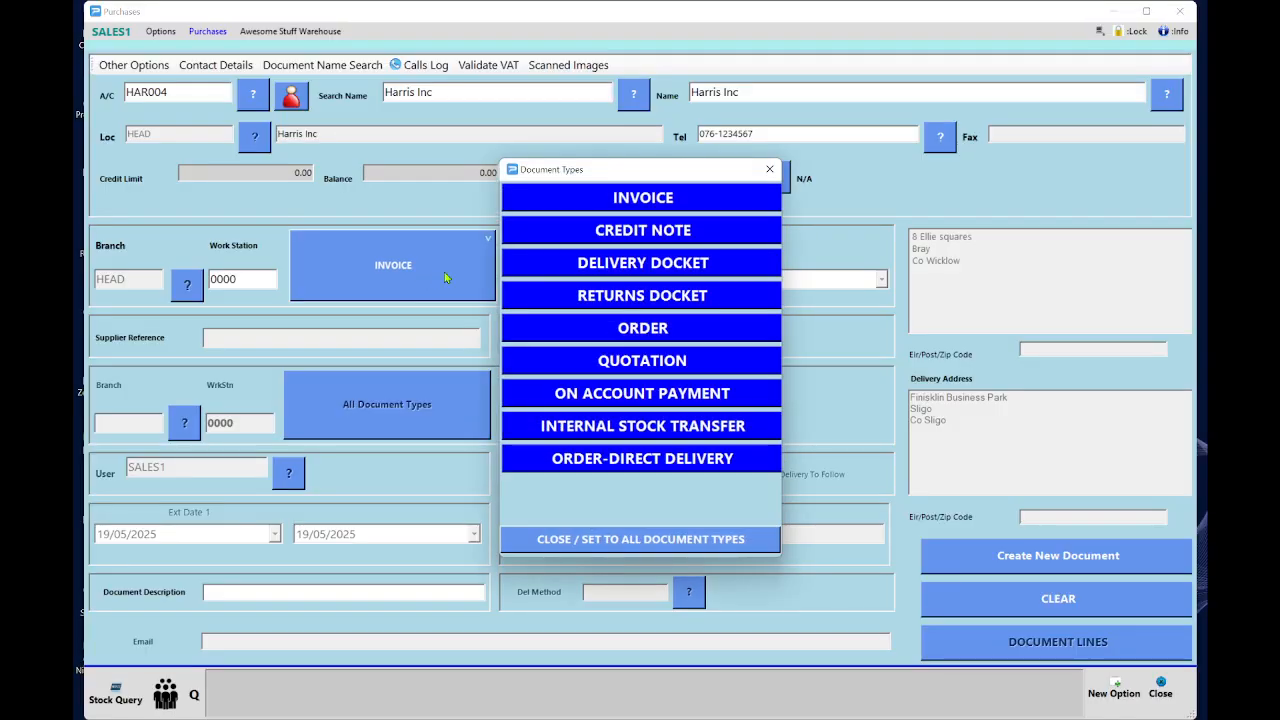
# Create a new delivery docket with supplier reference 'test goods in'.
pyautogui.click(655, 268)
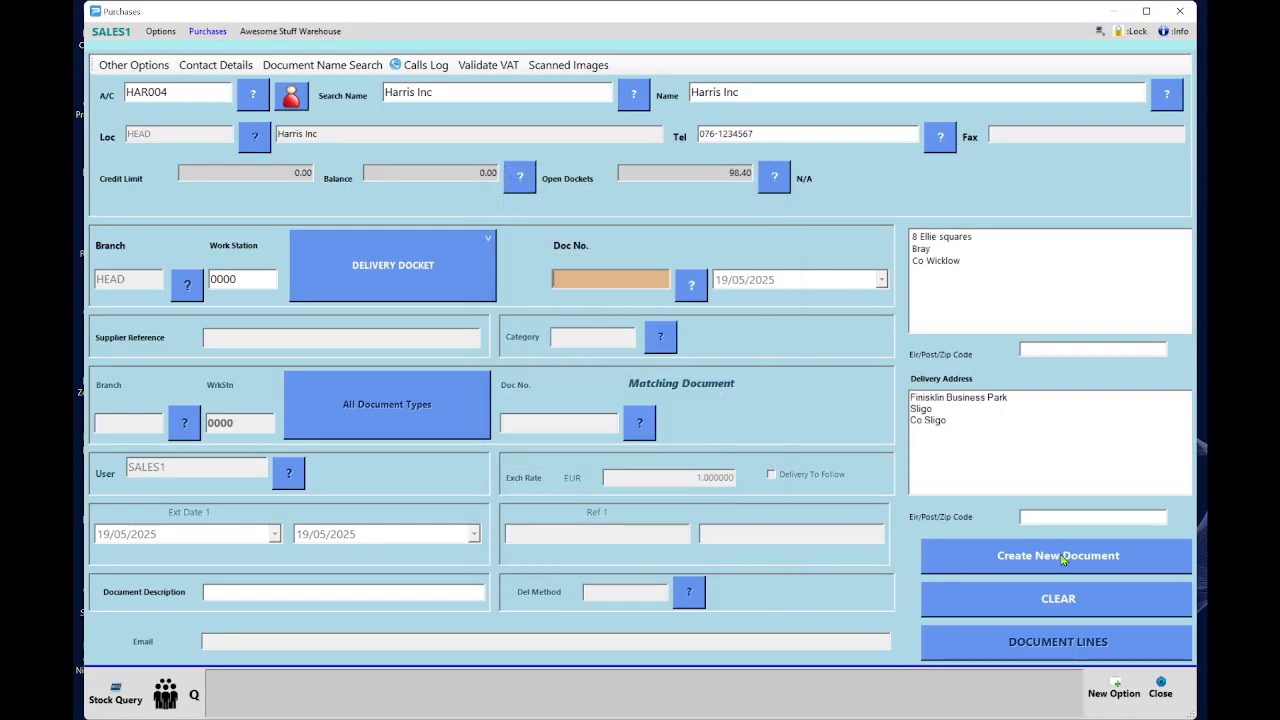
pyautogui.click(1102, 556)
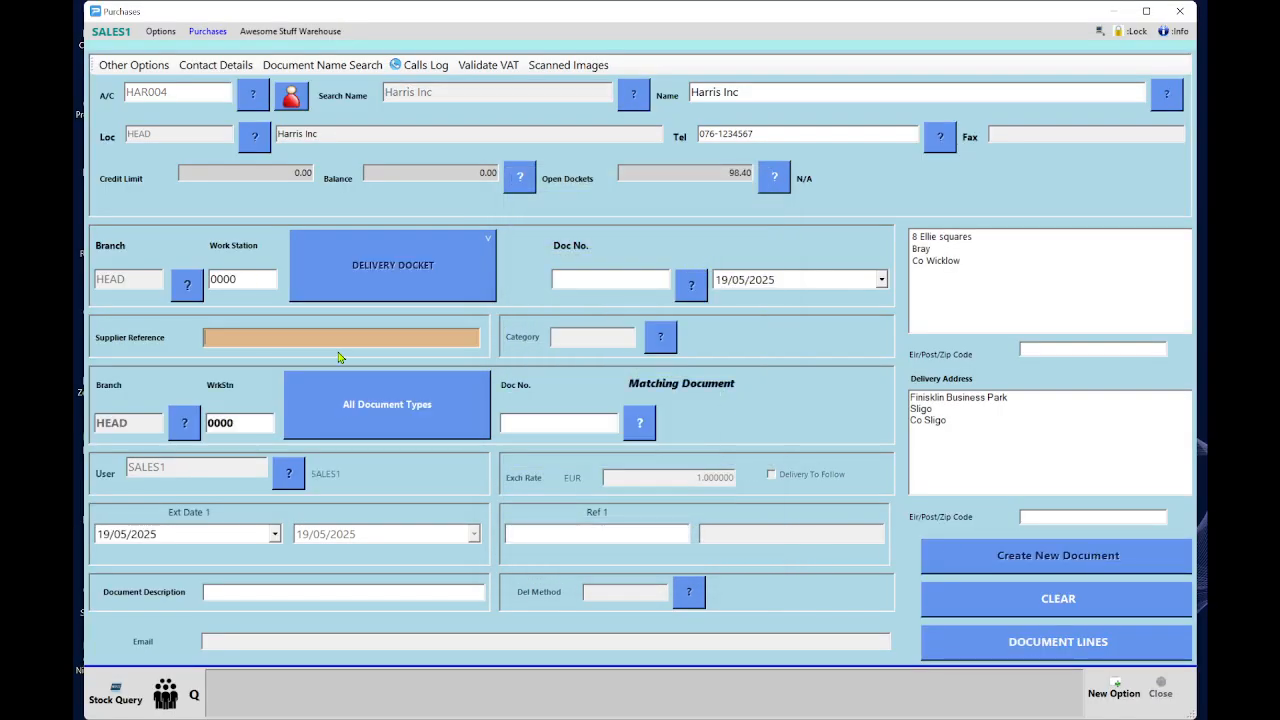
pyautogui.write('test goods in')
# Match the delivery against Harris Inc purchase order 00000211 and match all its lines.
pyautogui.click(408, 410)
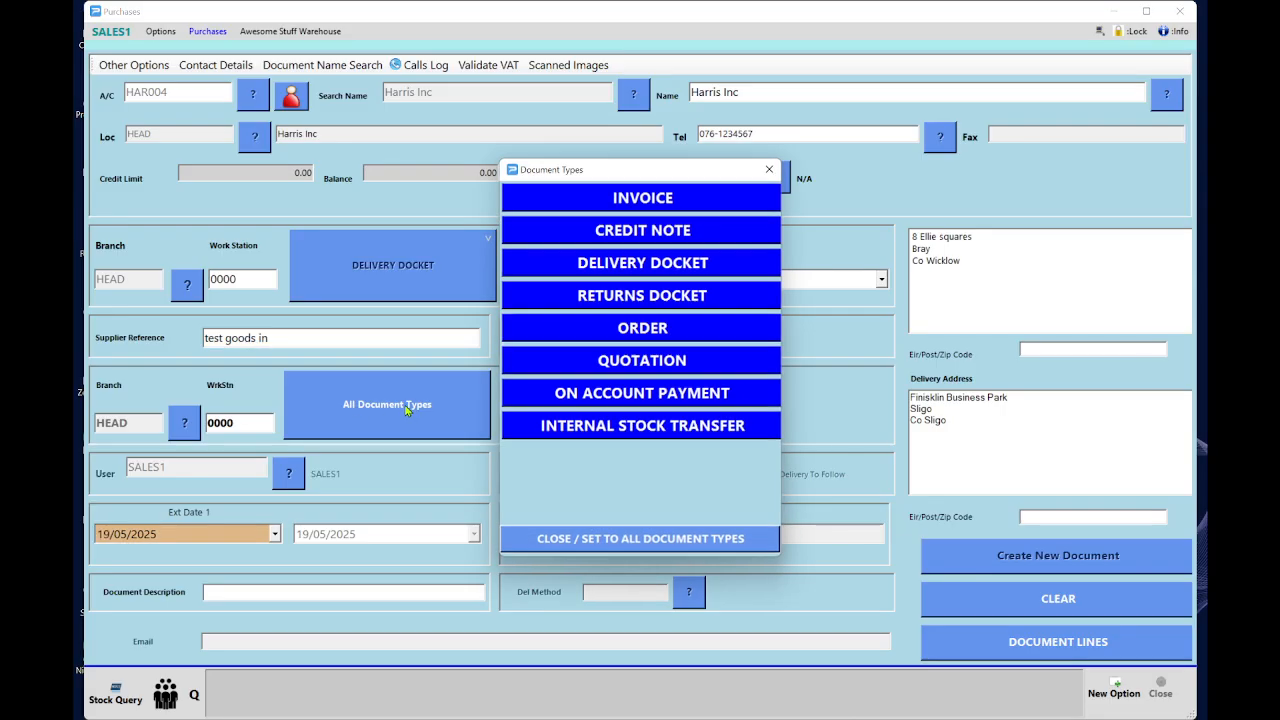
pyautogui.click(656, 329)
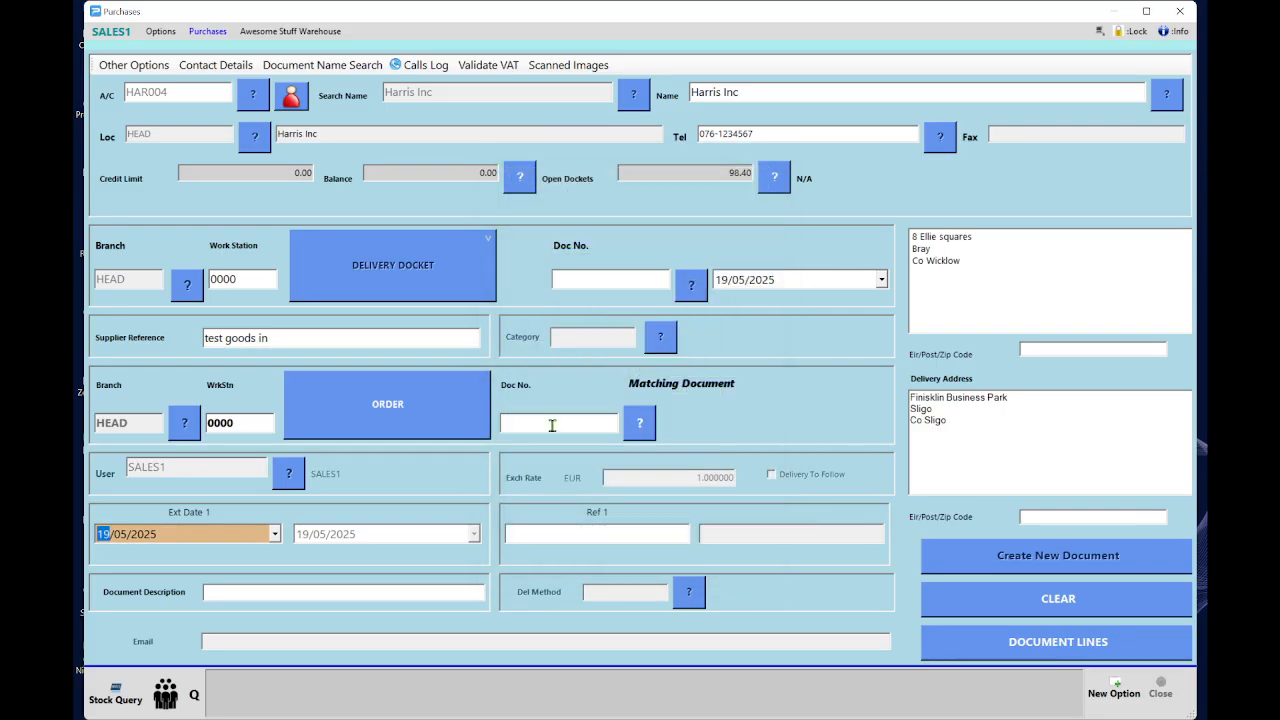
pyautogui.click(638, 425)
pyautogui.doubleClick(420, 163)
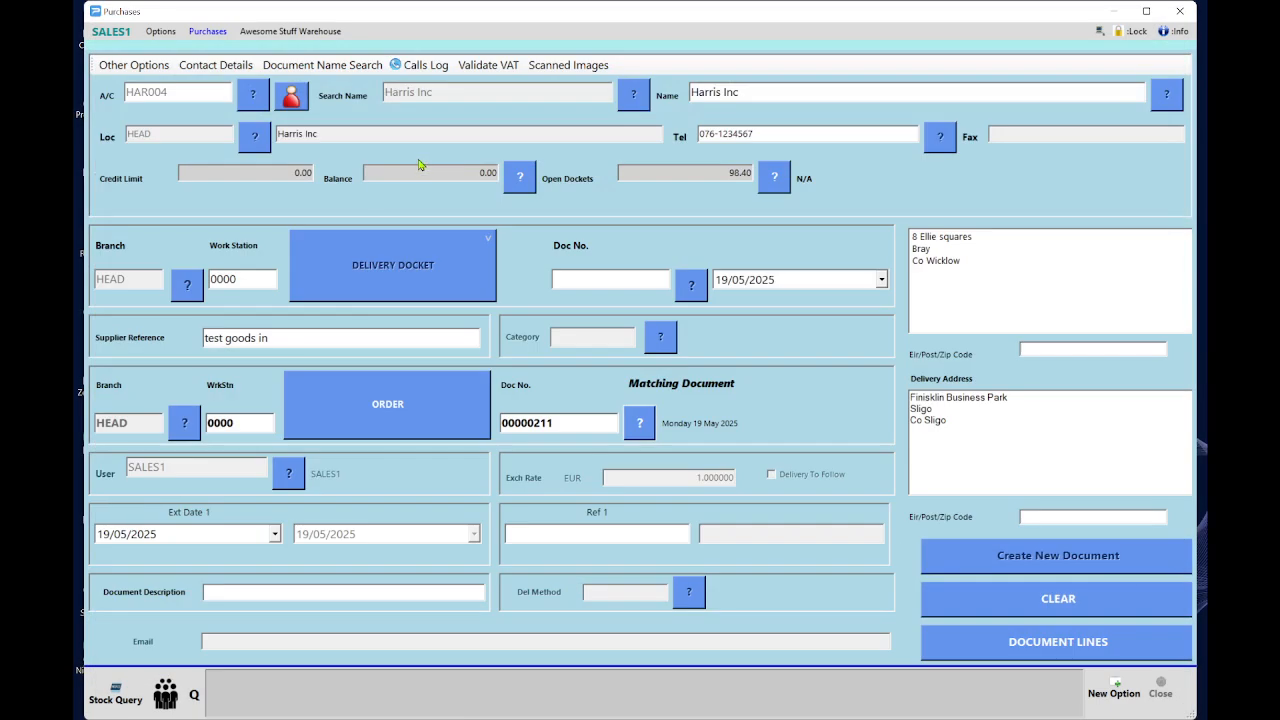
pyautogui.click(1083, 647)
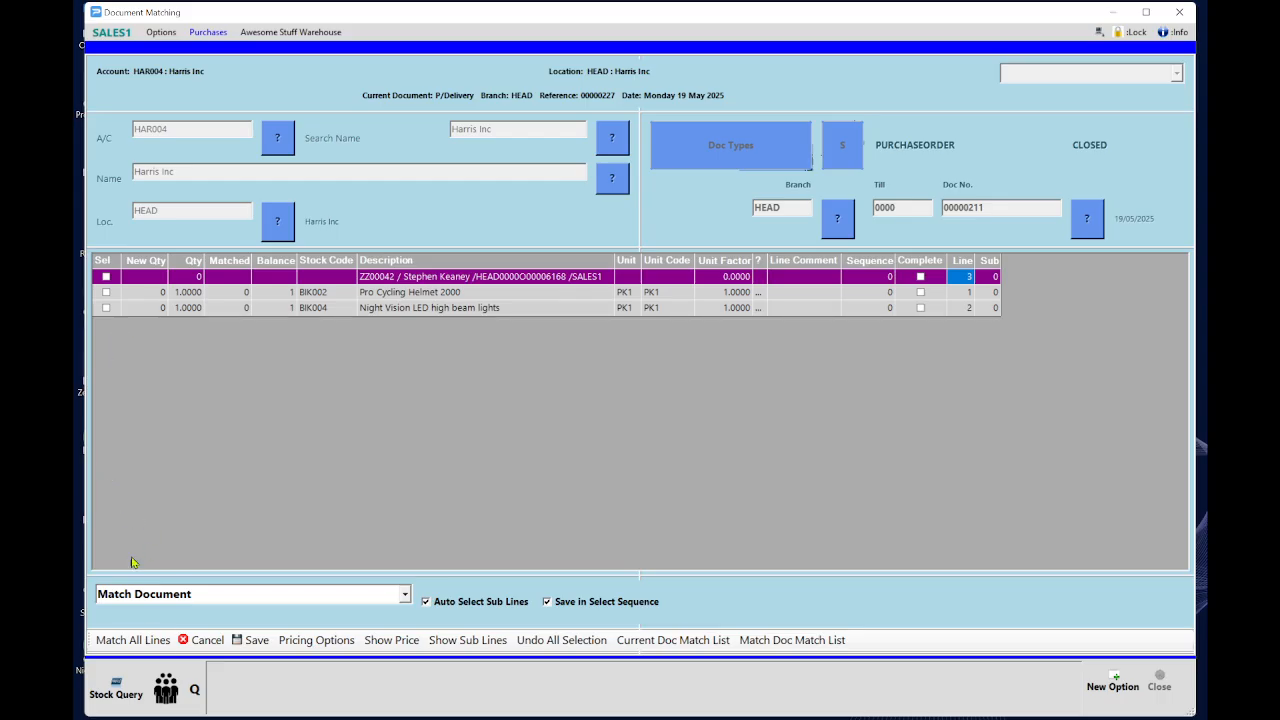
pyautogui.click(131, 641)
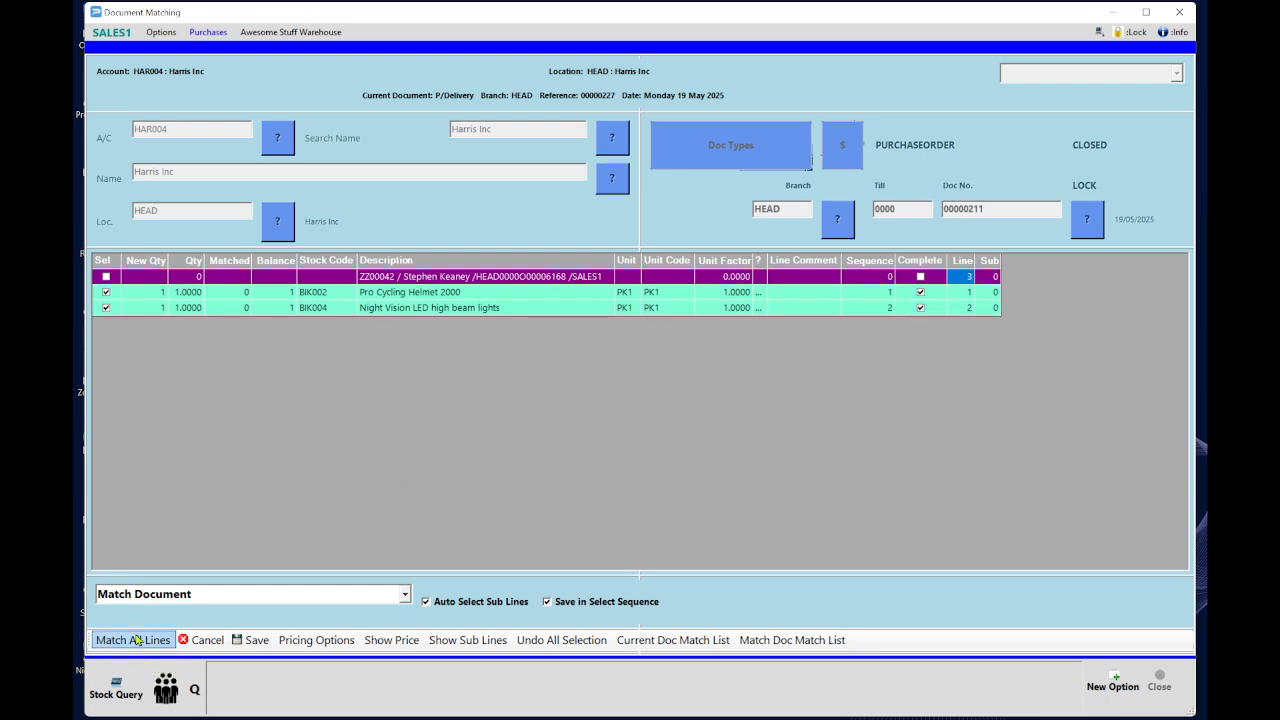
# Save the 49.20 Harris Inc delivery docket with both items received, then close it.
pyautogui.click(251, 640)
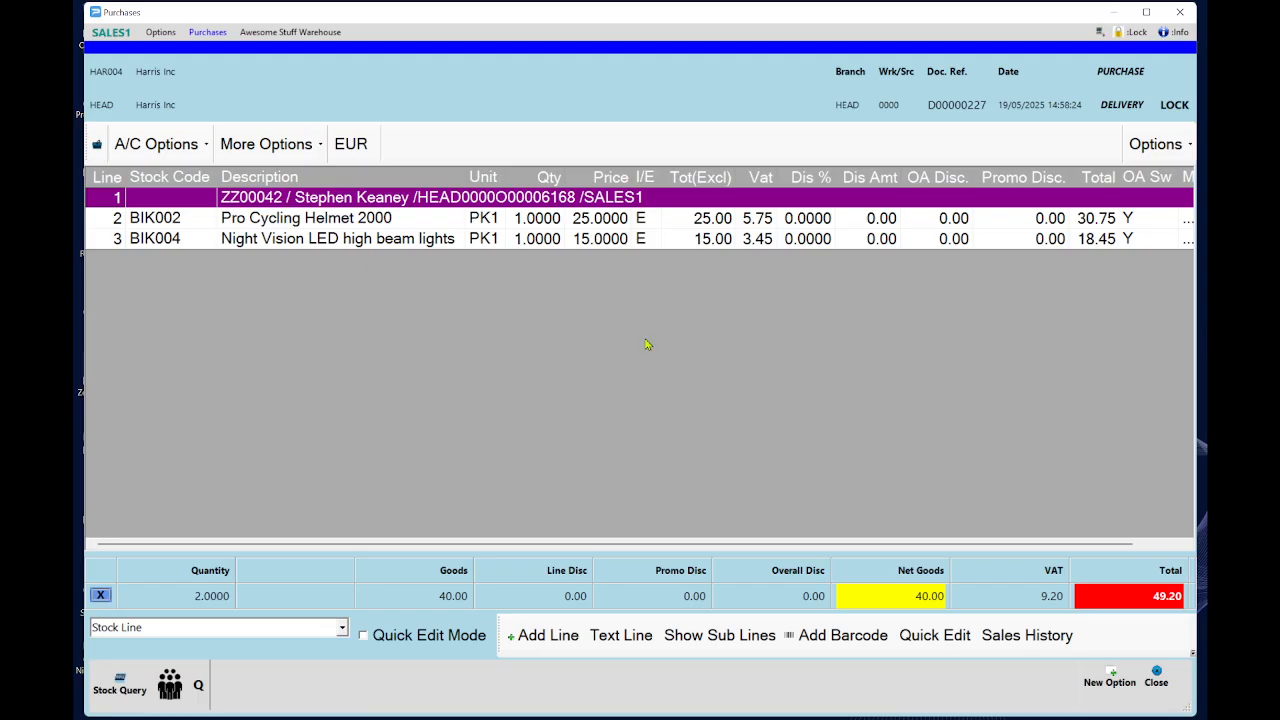
pyautogui.click(1162, 694)
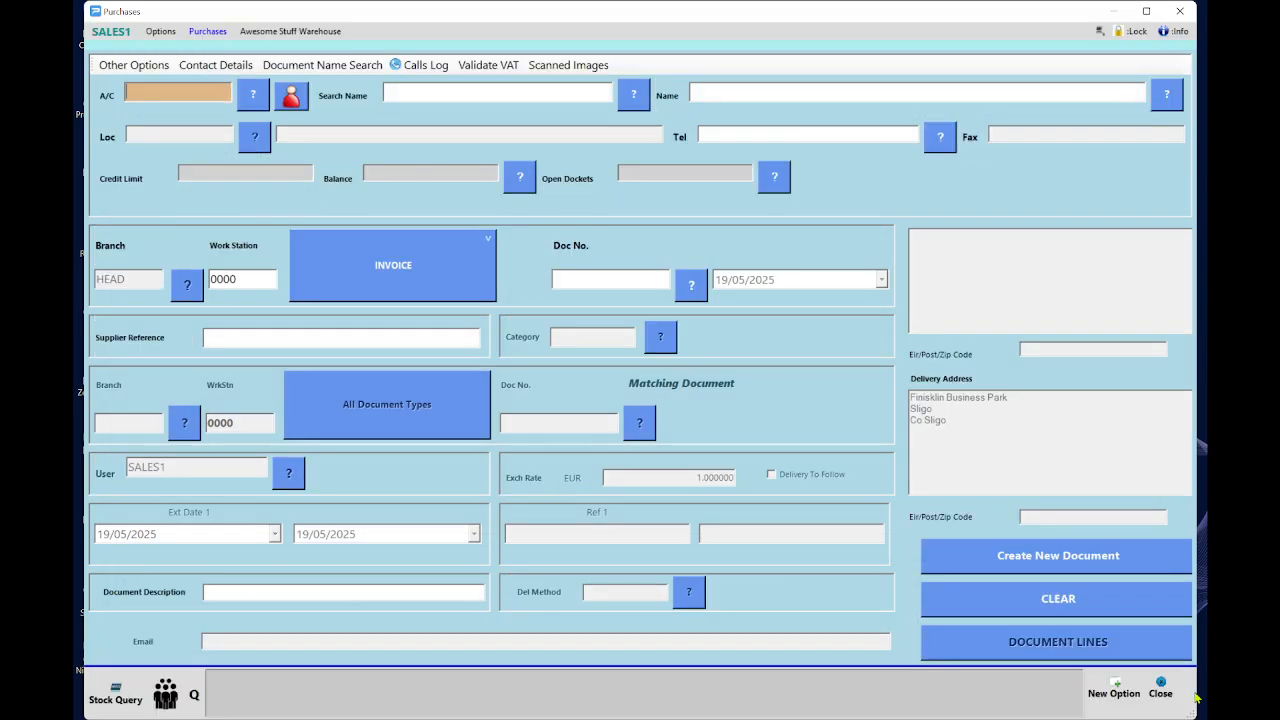
# Search the last 3 months of sales orders and open the customer's filled order.
pyautogui.click(1160, 694)
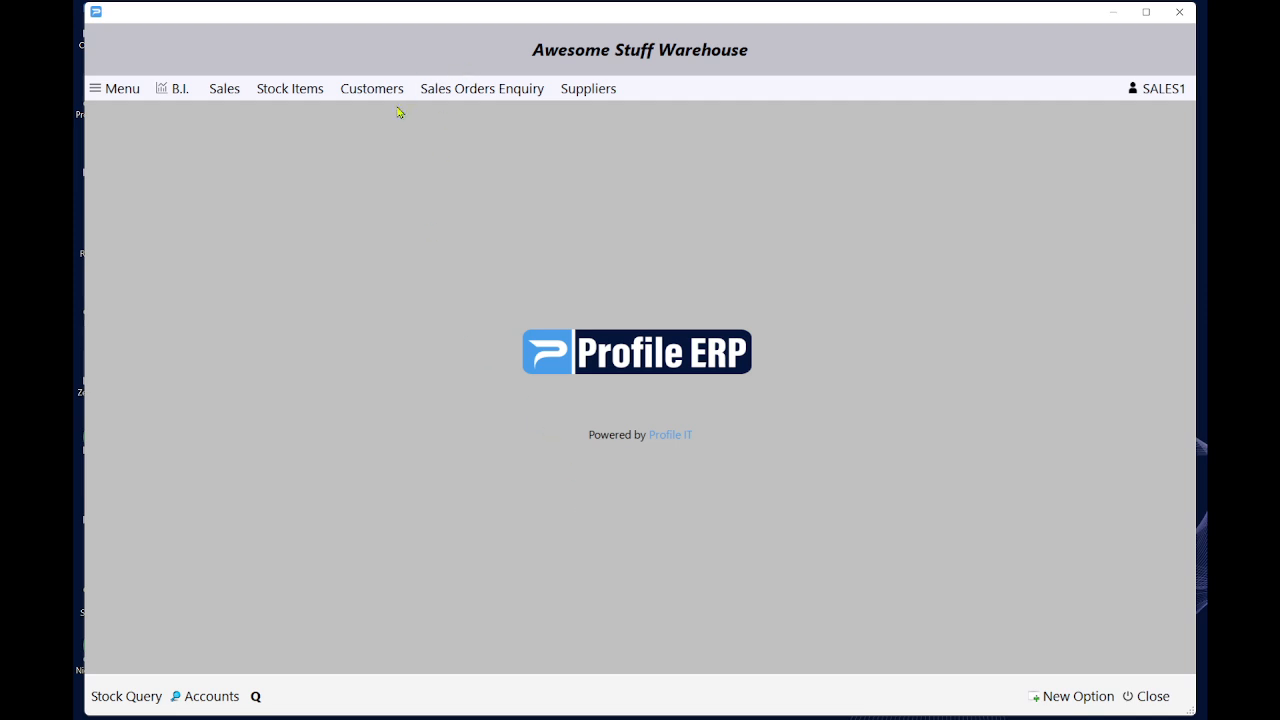
pyautogui.click(477, 91)
pyautogui.click(721, 350)
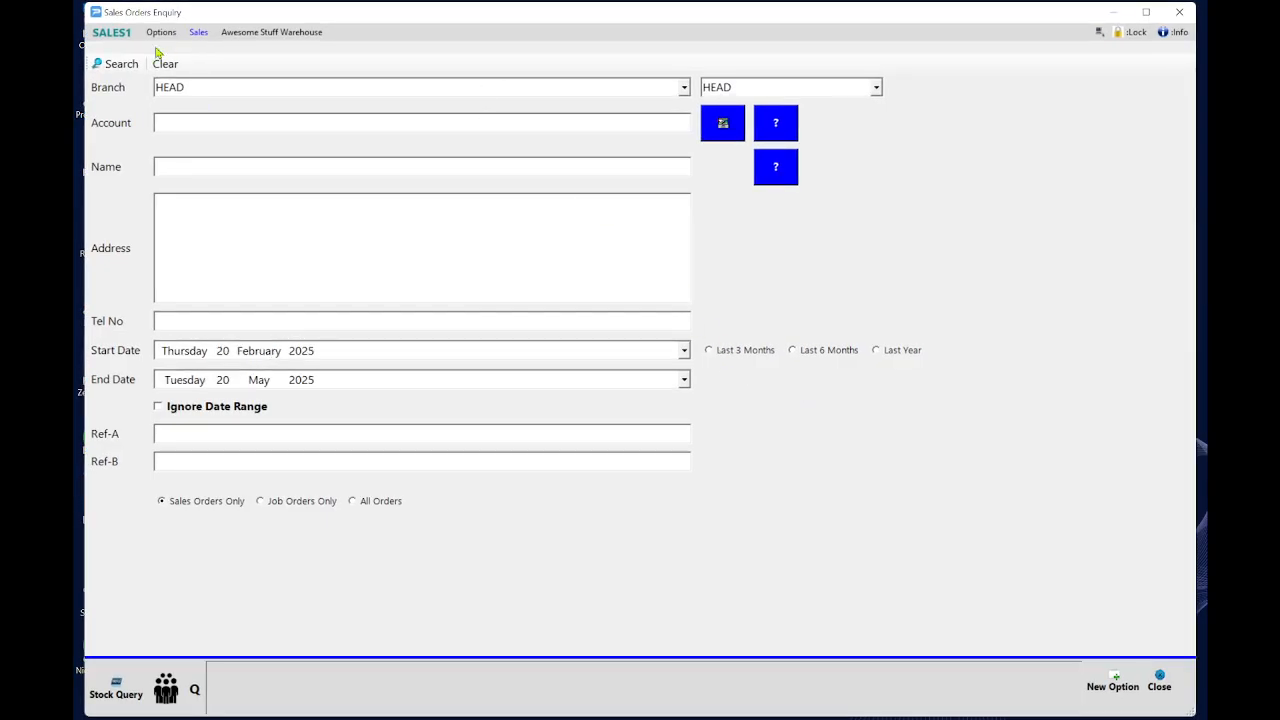
pyautogui.click(116, 63)
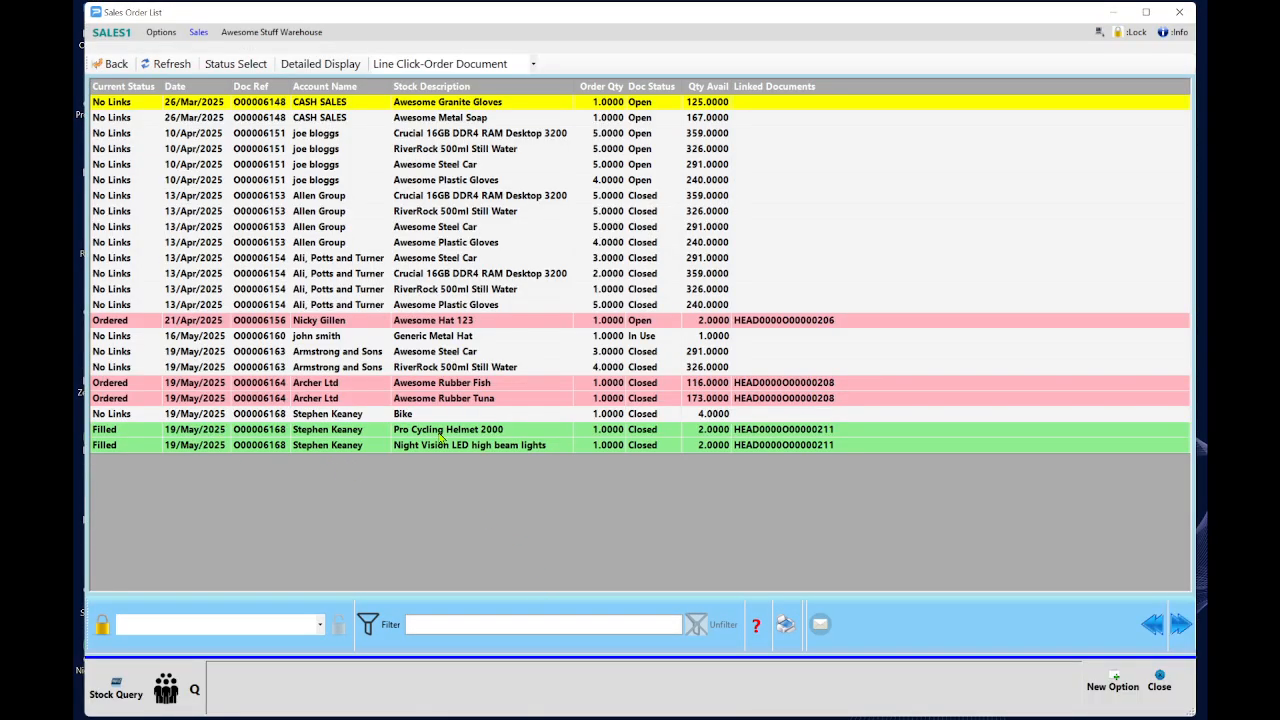
pyautogui.click(325, 435)
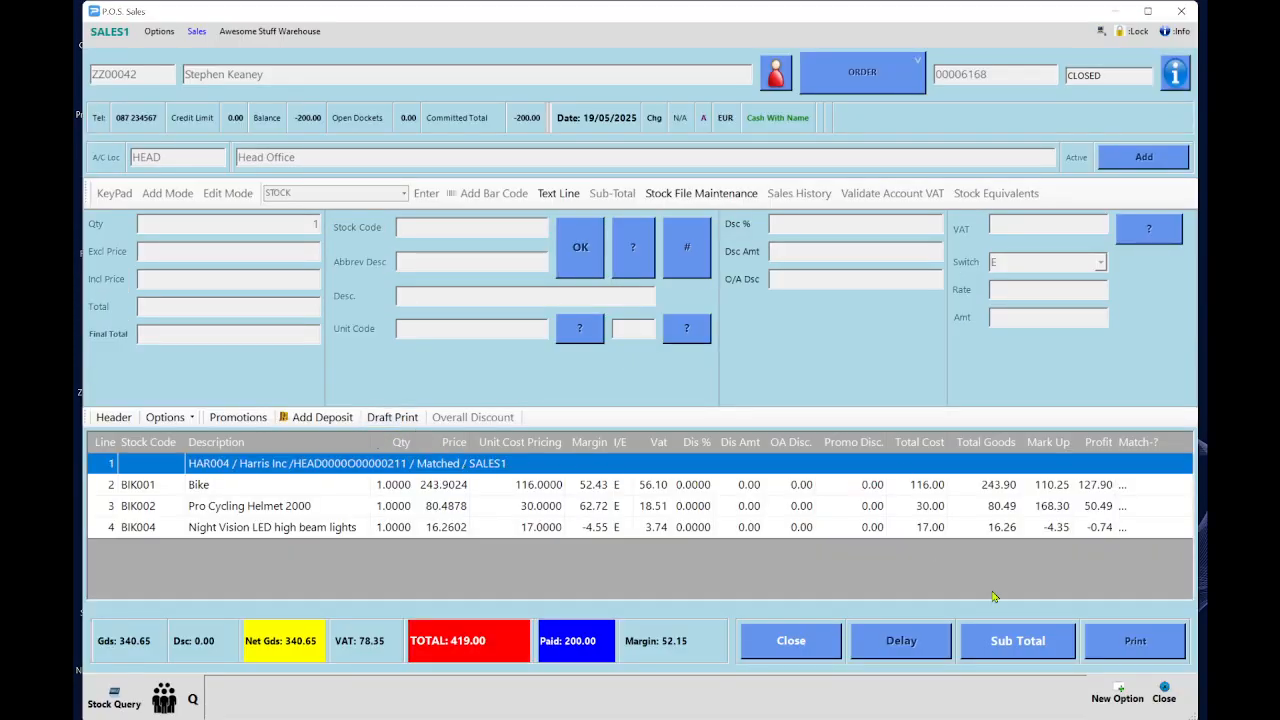
# Create an invoice from the sales order, leaving 219.00 owed after the 200.00 deposit.
pyautogui.click(1023, 642)
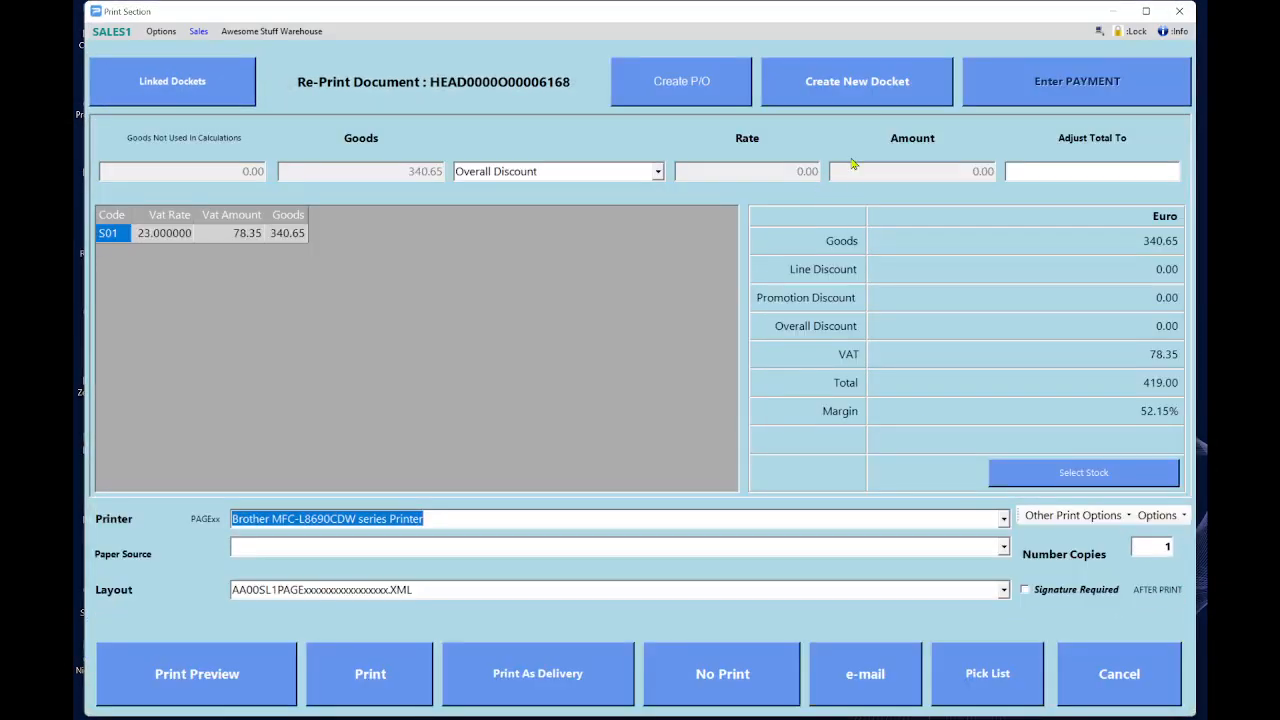
pyautogui.click(857, 82)
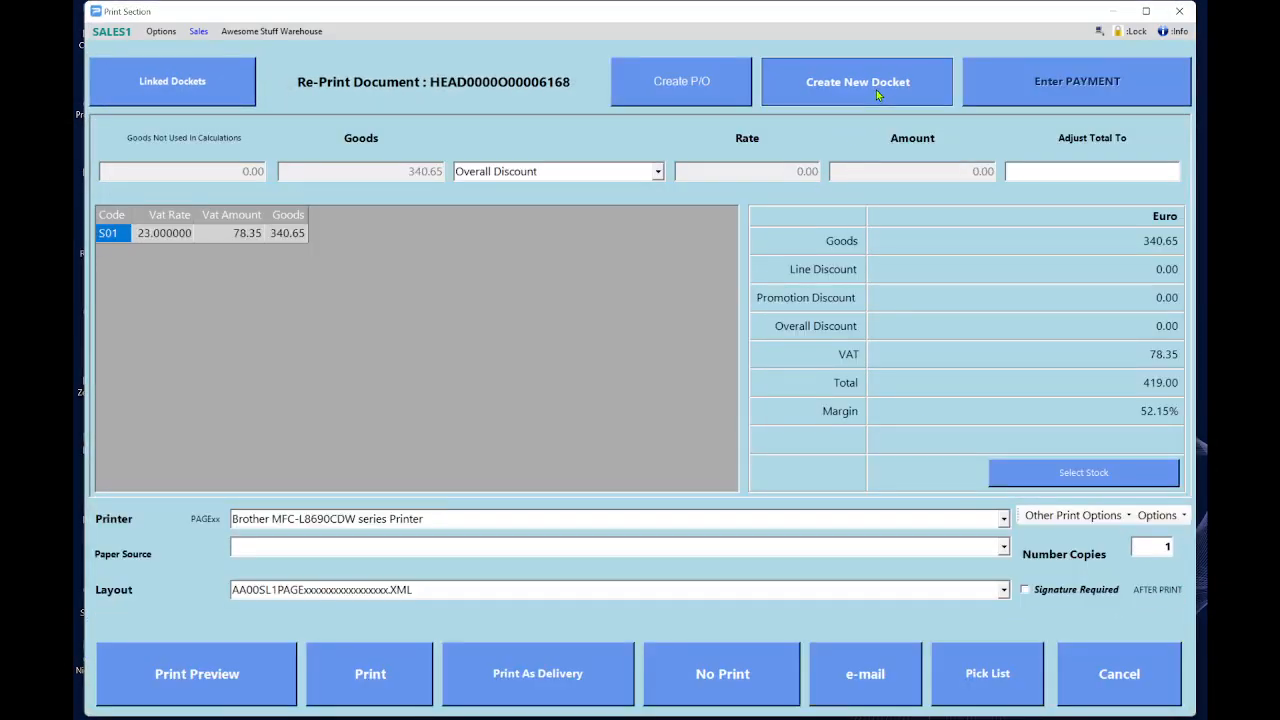
pyautogui.click(228, 211)
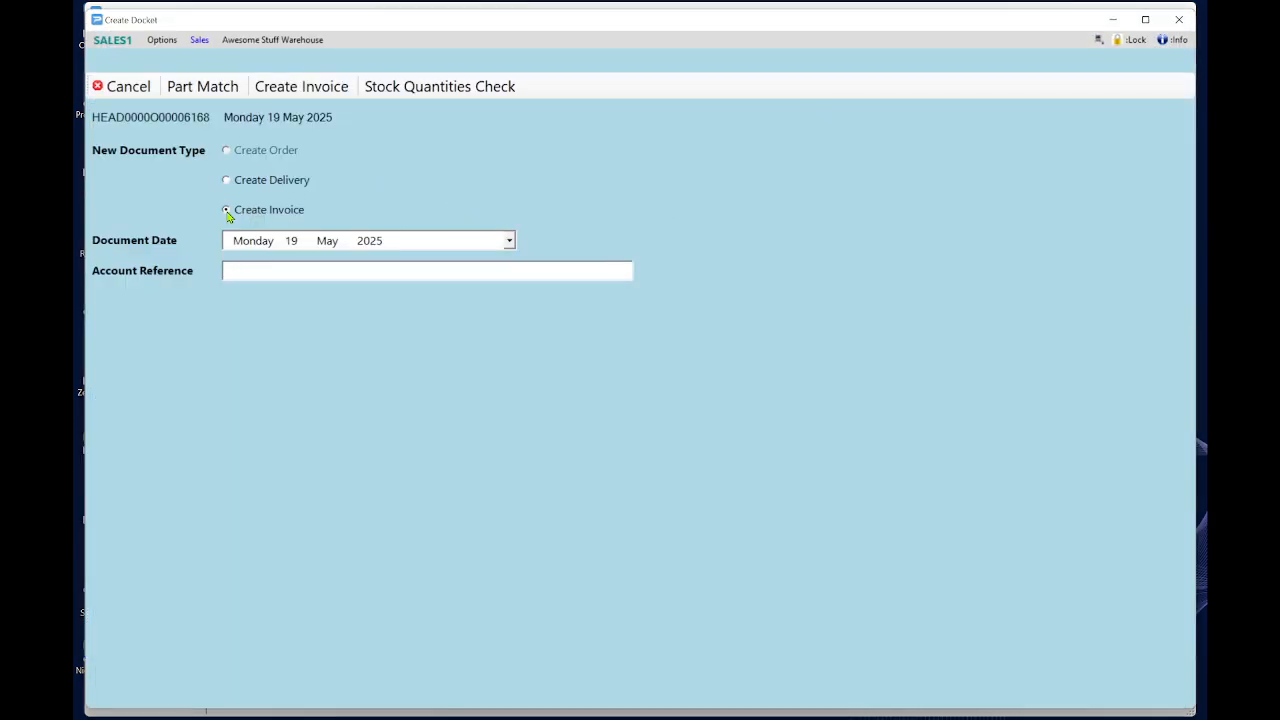
pyautogui.click(318, 88)
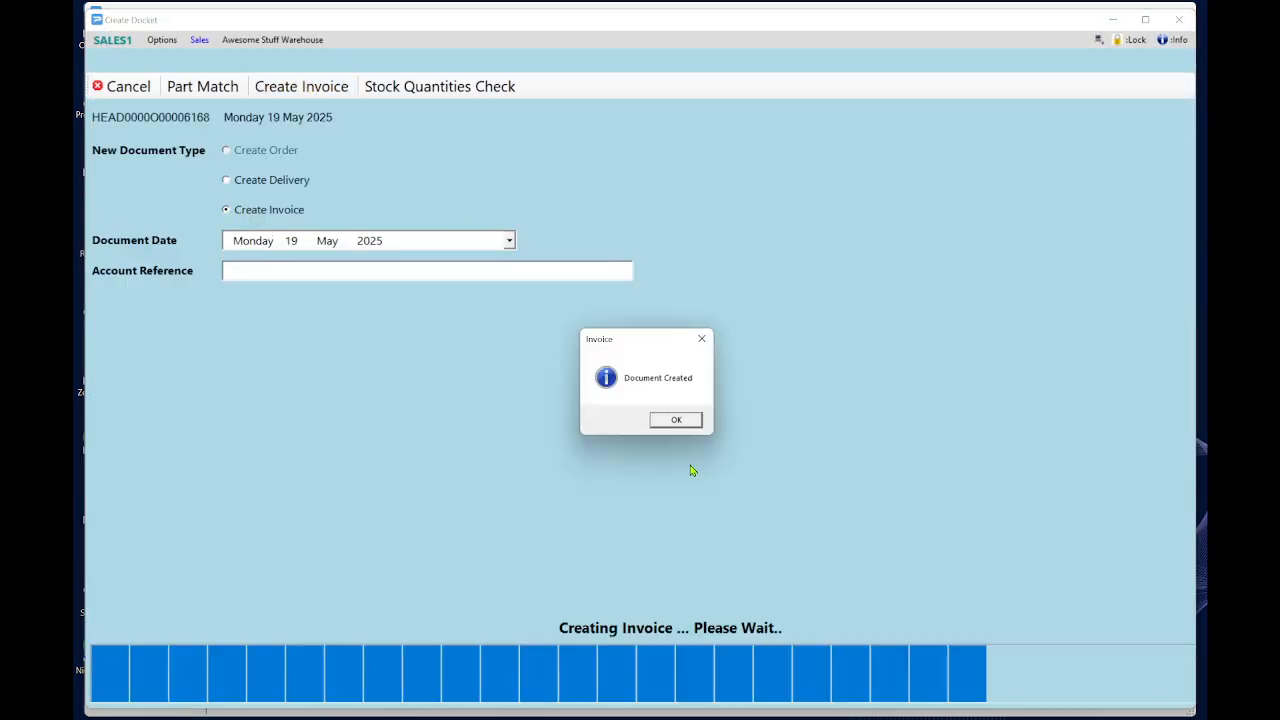
pyautogui.click(680, 420)
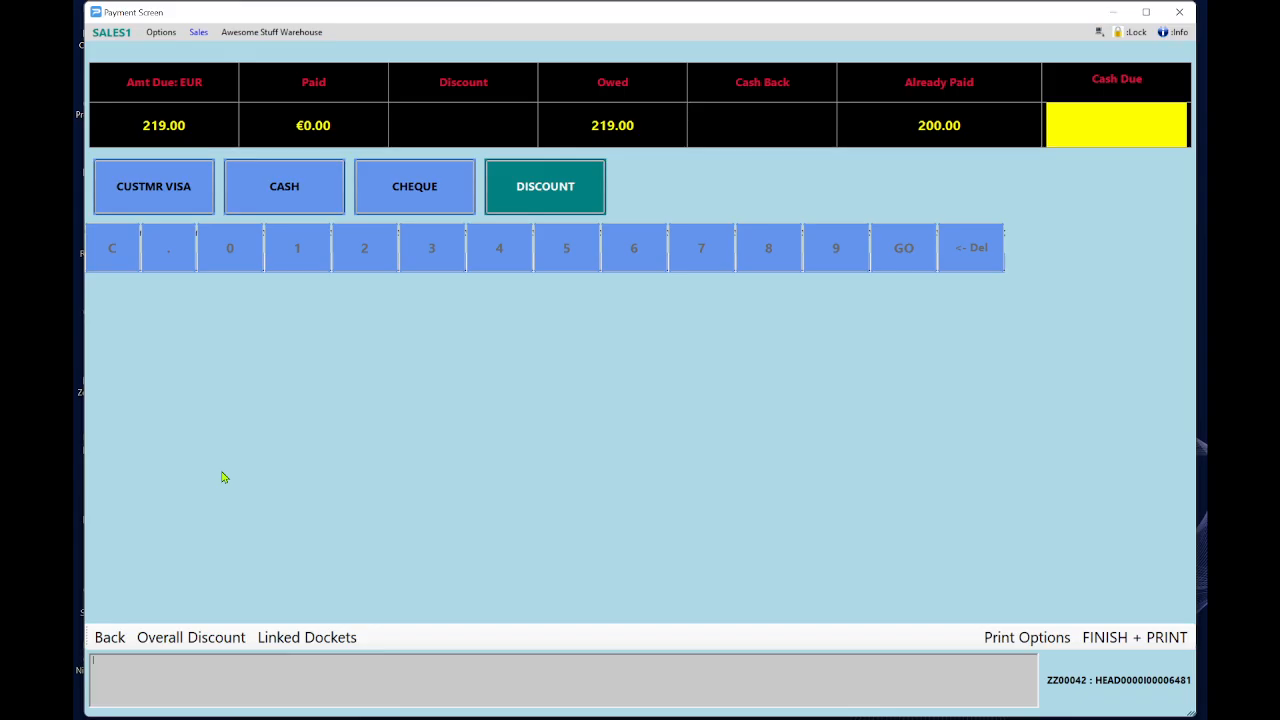
# Pay the 219.00 balance by customer Visa, finish and print the sale, and close the order list.
pyautogui.click(148, 190)
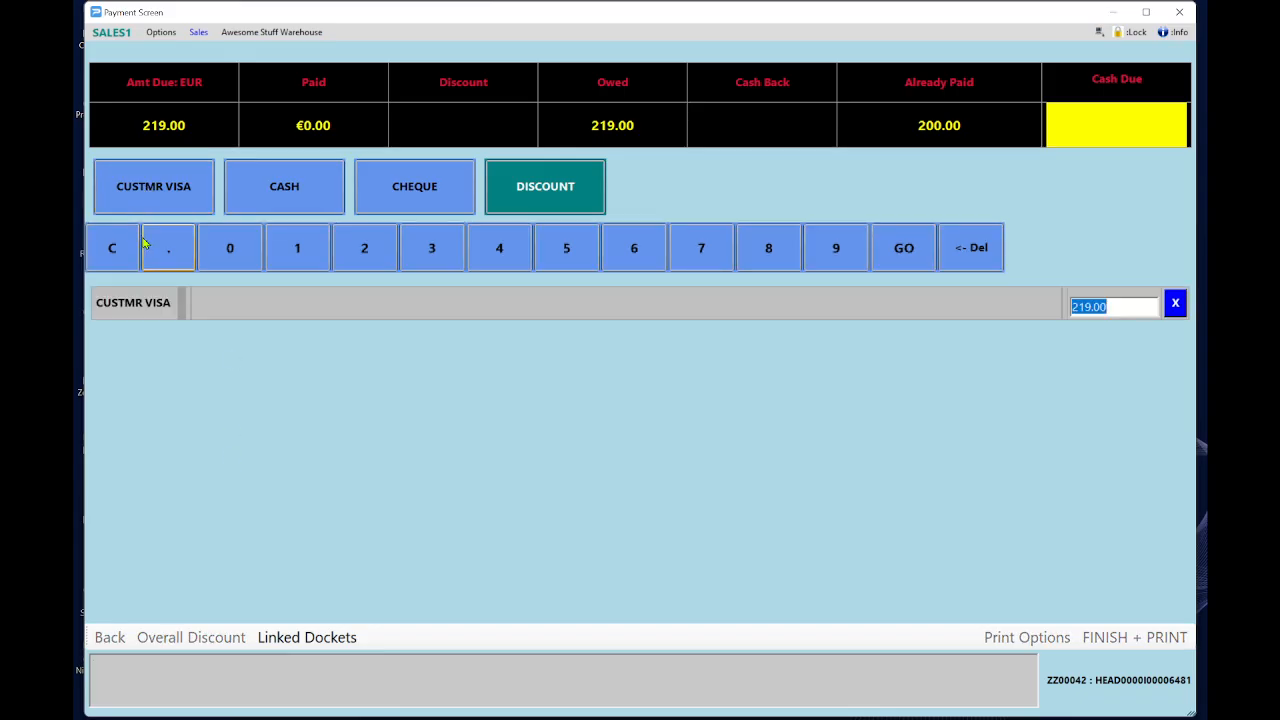
pyautogui.press('Return')
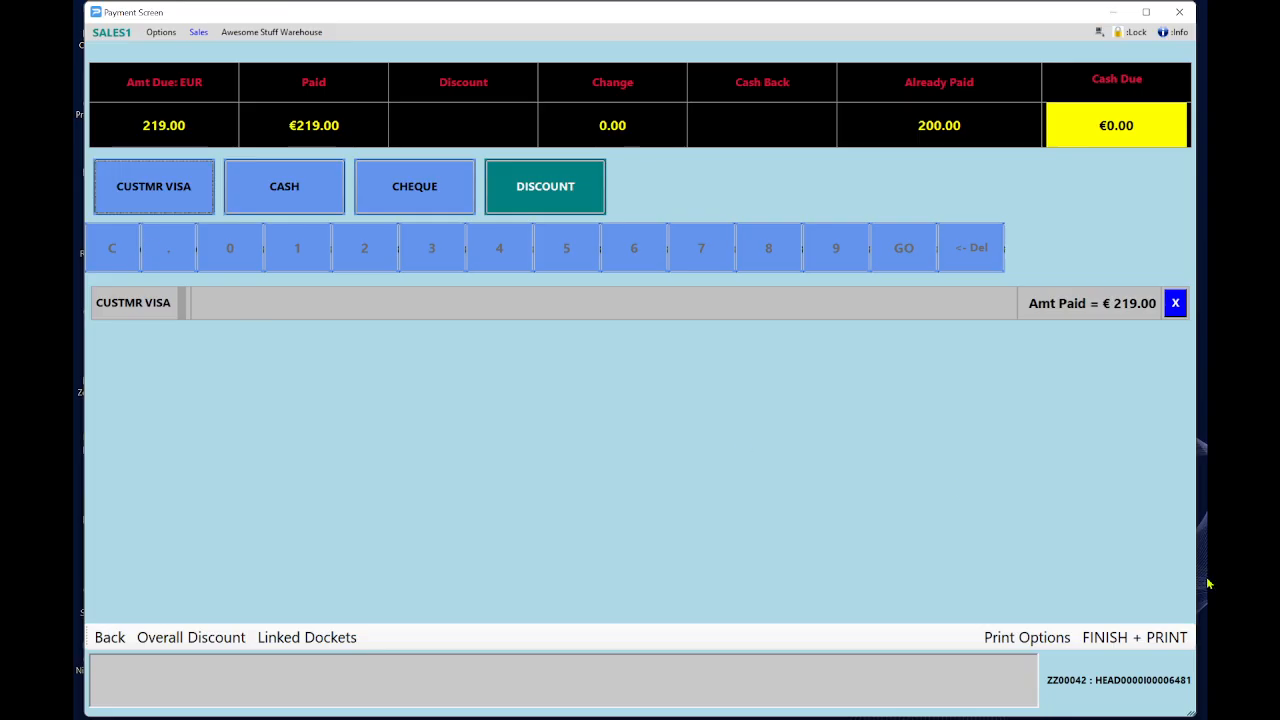
pyautogui.click(1149, 643)
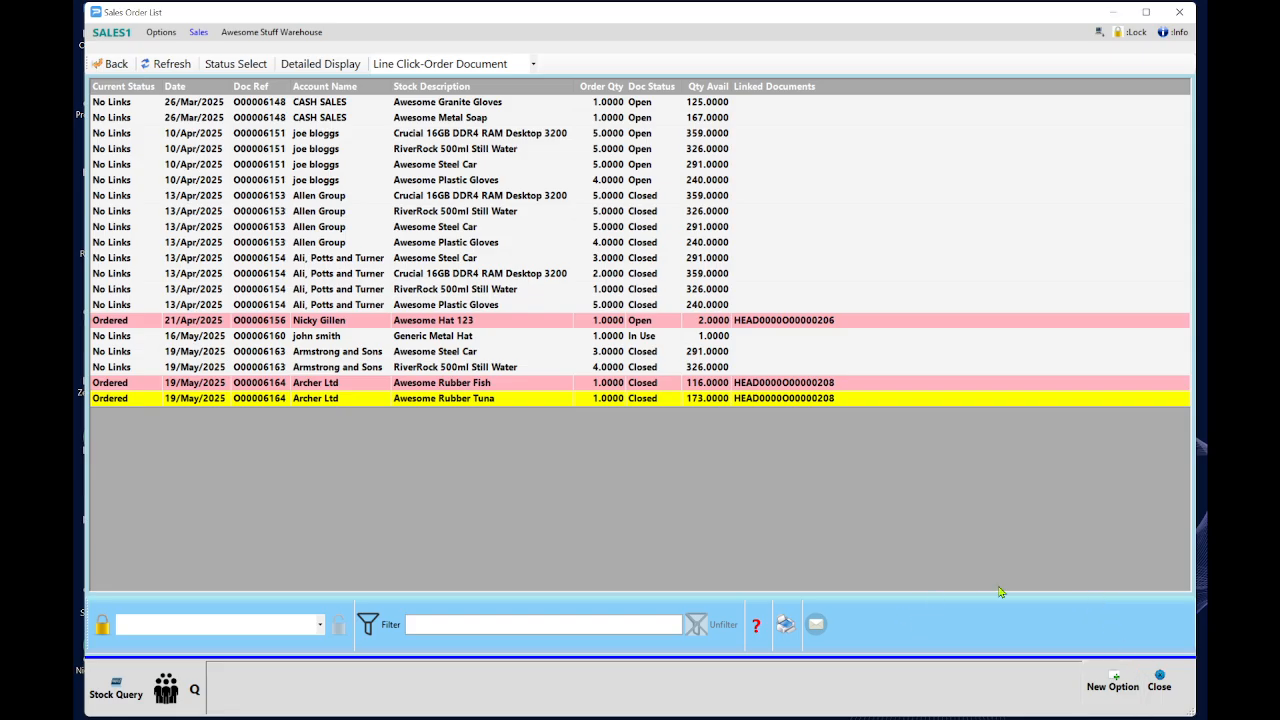
pyautogui.click(1160, 680)
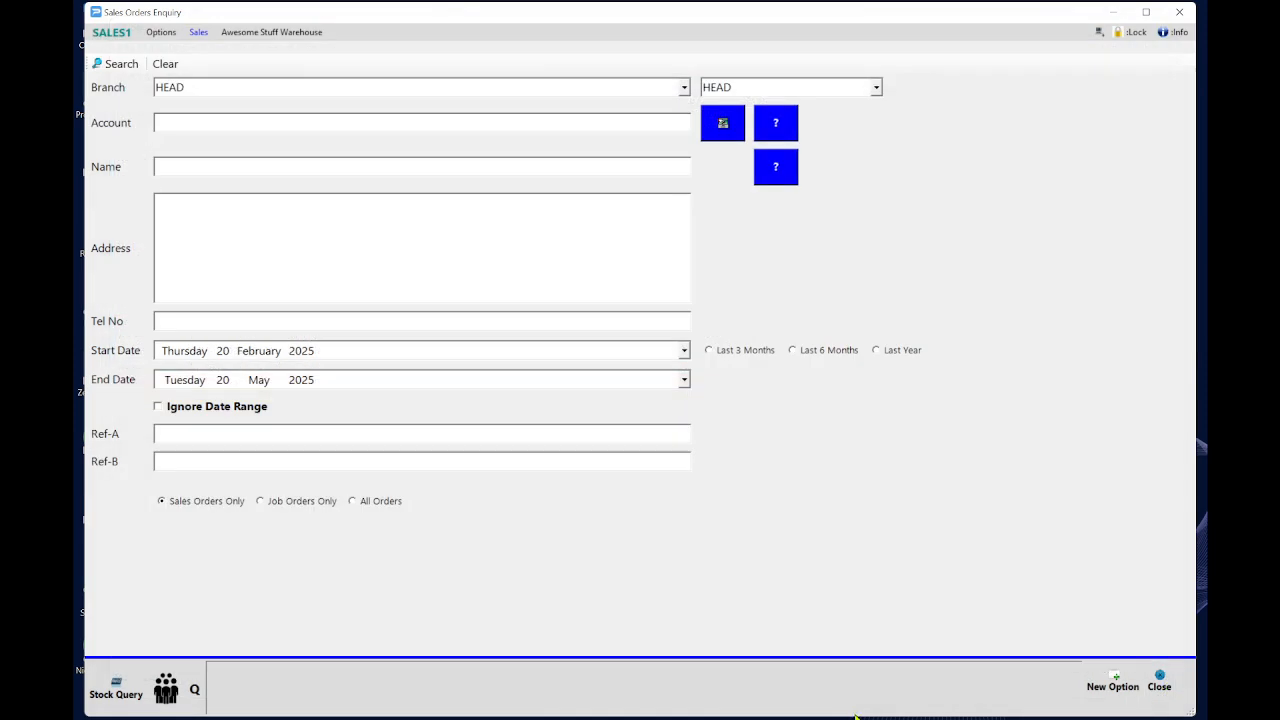